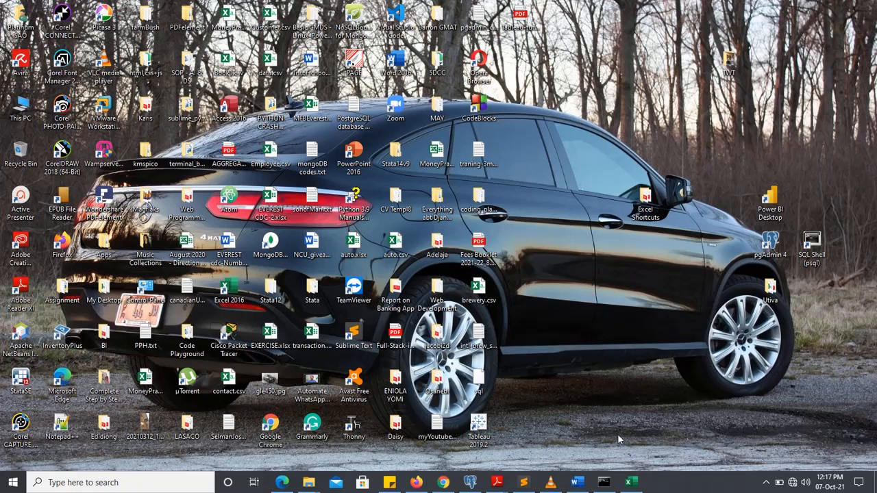
Switch to the blank Excel workbook and enter the formula =RANDBETWEEN(1,100) in cell D4.
{"action": "mouse_move", "coordinate": [630, 483]}
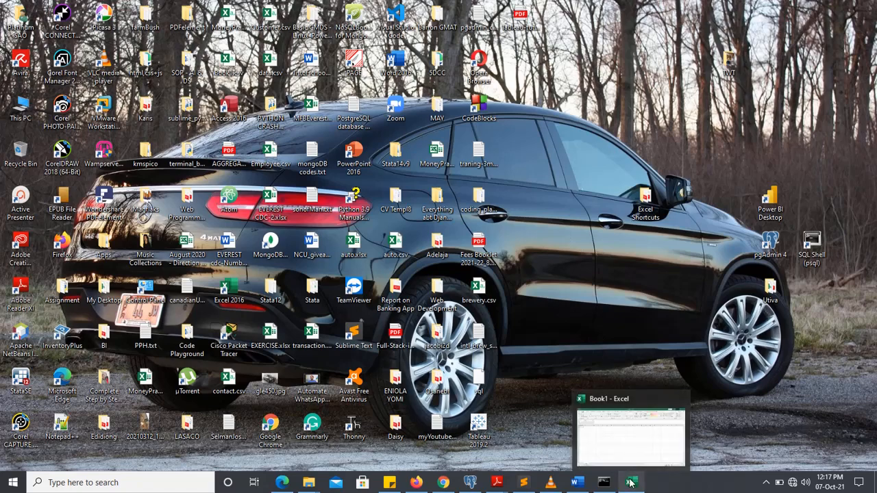
{"action": "left_click", "coordinate": [628, 444]}
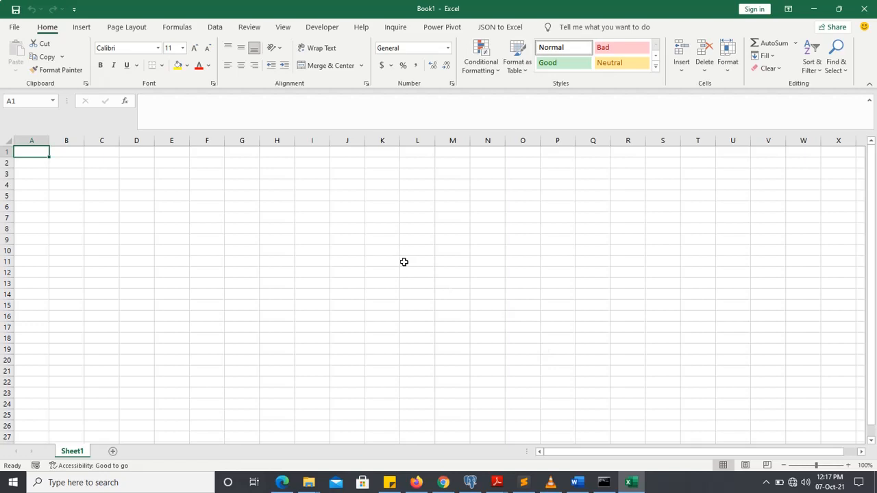
{"action": "left_click", "coordinate": [175, 197]}
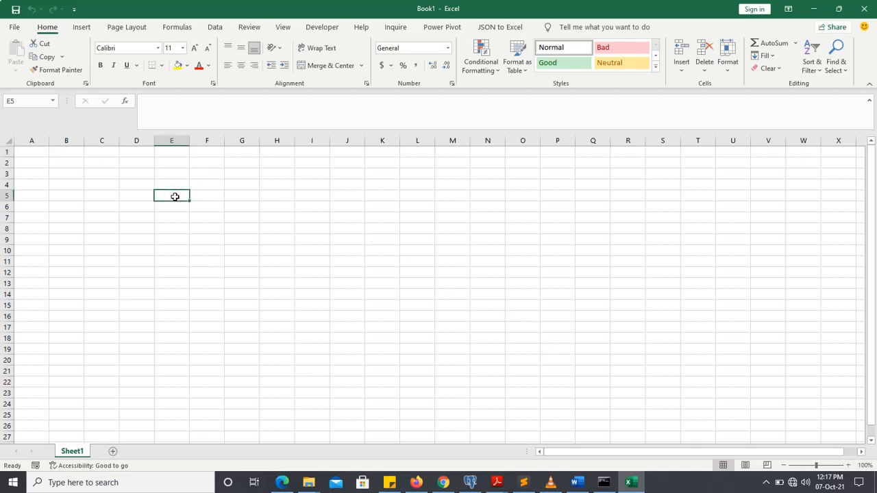
{"action": "double_click", "coordinate": [136, 185]}
{"action": "type", "text": "="}
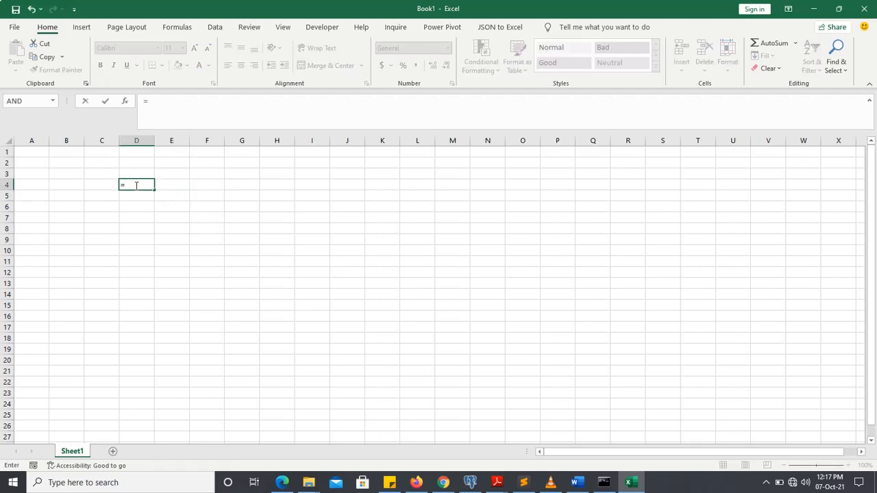
{"action": "type", "text": "rando"}
{"action": "key", "text": "BackSpace"}
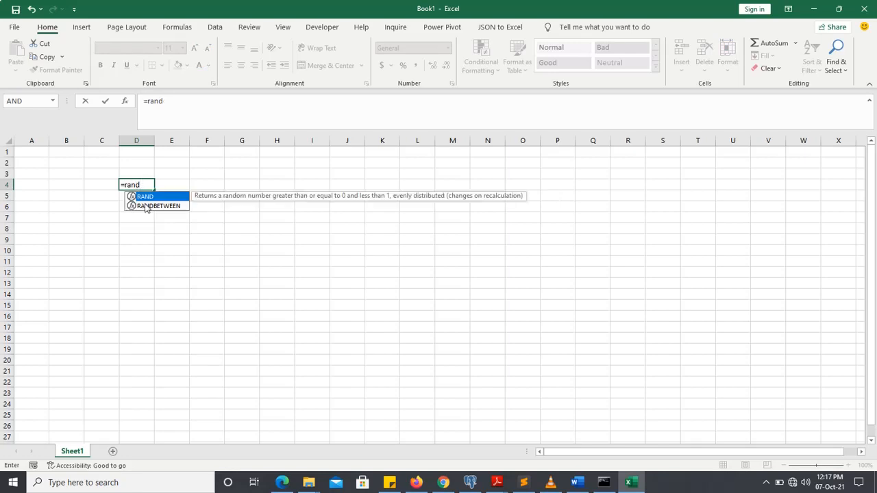
{"action": "double_click", "coordinate": [146, 205]}
{"action": "type", "text": "1,"}
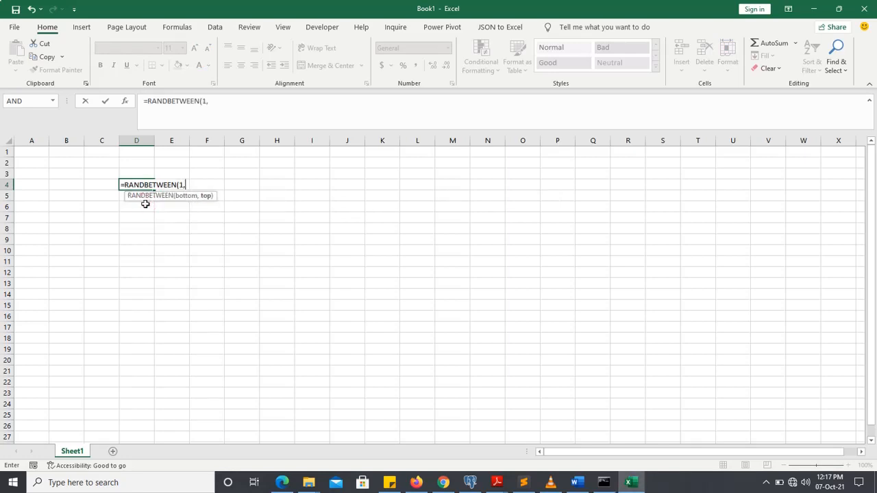
{"action": "type", "text": "100)"}
{"action": "key", "text": "Return"}
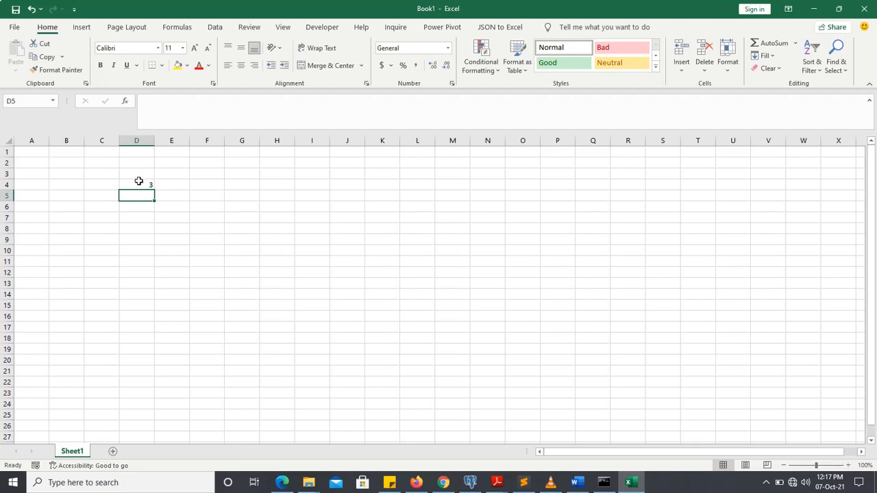
Fill the random-number formula from D4 across to column N and down to row 23.
{"action": "left_click", "coordinate": [138, 183]}
{"action": "left_click_drag", "start_coordinate": [154, 189], "coordinate": [509, 245]}
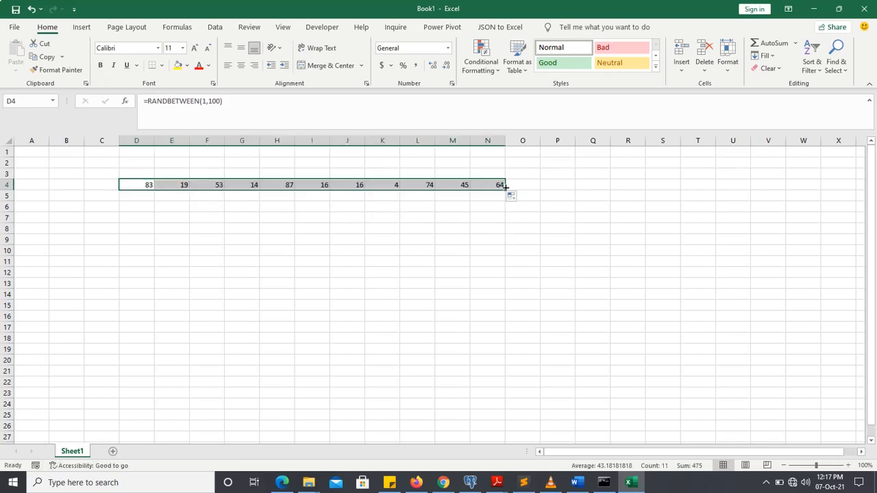
{"action": "left_click_drag", "start_coordinate": [505, 194], "coordinate": [519, 397]}
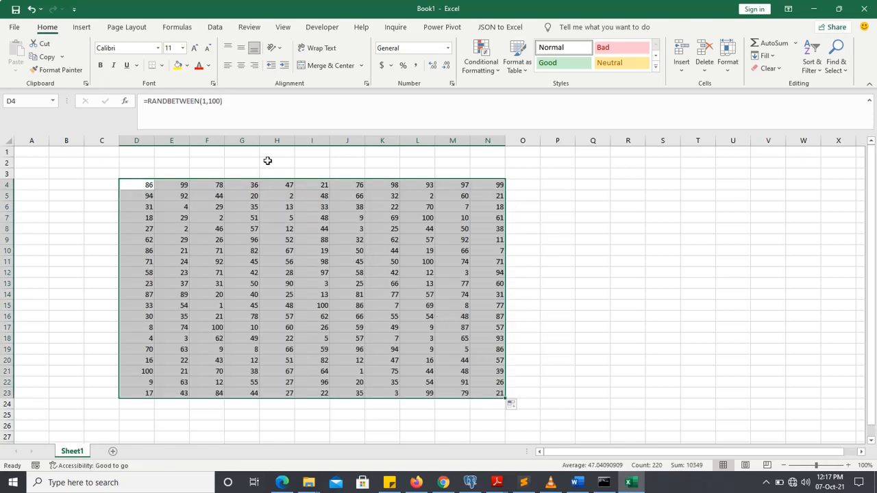
{"action": "left_click", "coordinate": [487, 403]}
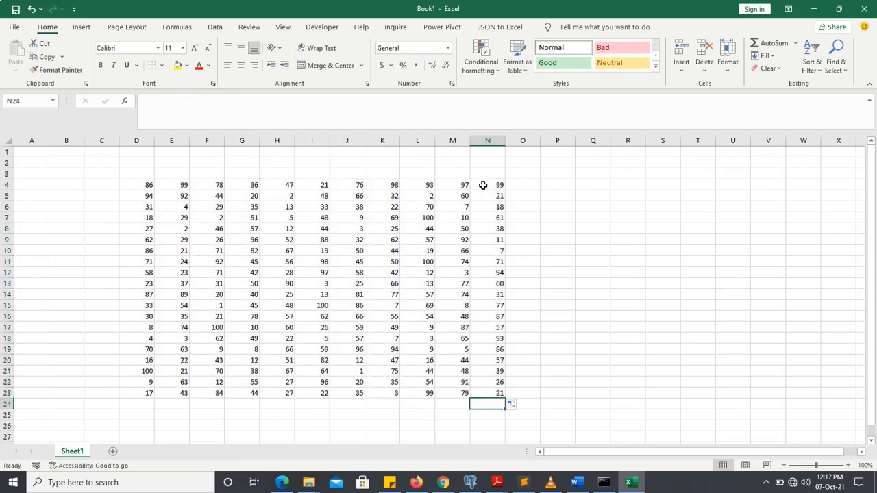
Total the values in N4:N23 with an AutoSum formula in cell N24.
{"action": "left_click_drag", "start_coordinate": [483, 186], "coordinate": [490, 397]}
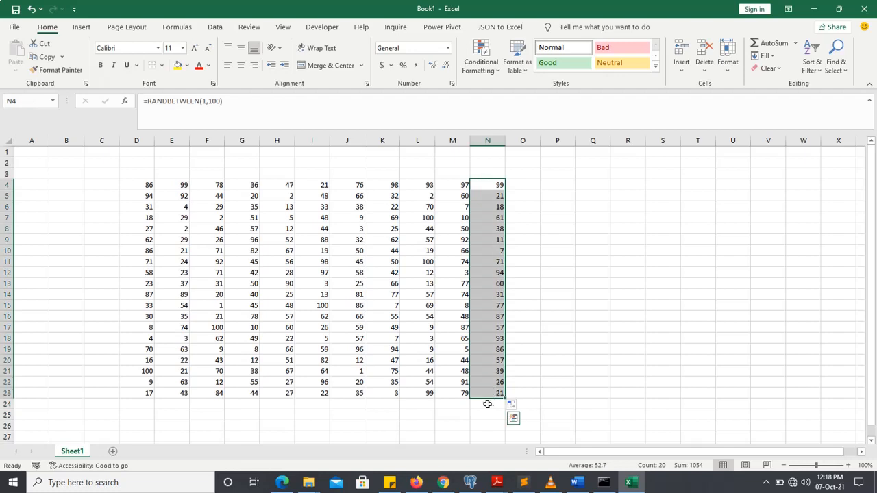
{"action": "left_click", "coordinate": [487, 404]}
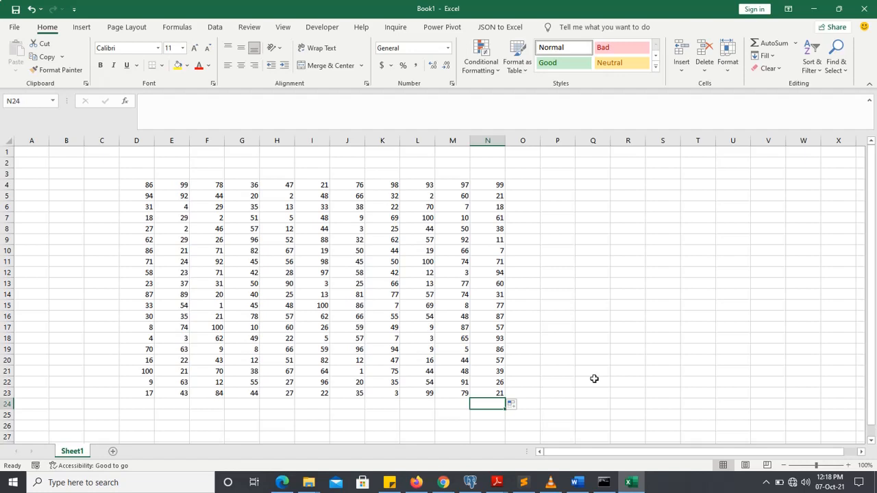
{"action": "key", "text": "alt"}
{"action": "key", "text": "alt+="}
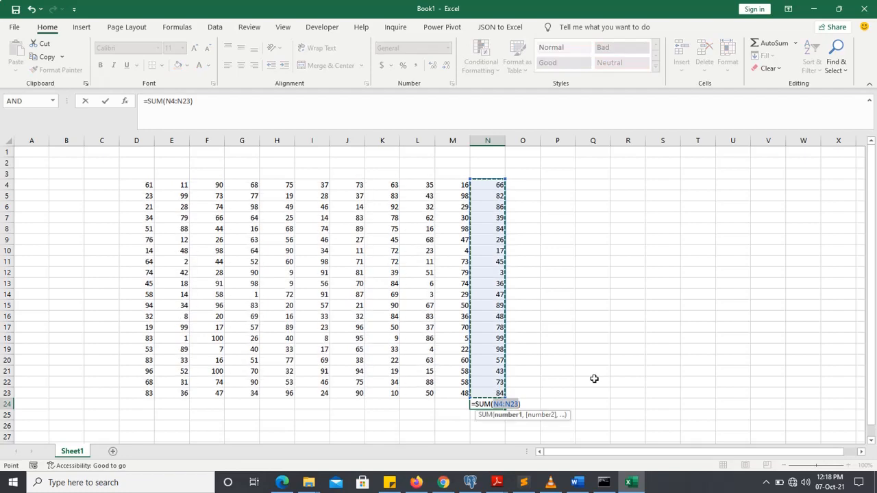
{"action": "key", "text": "Return"}
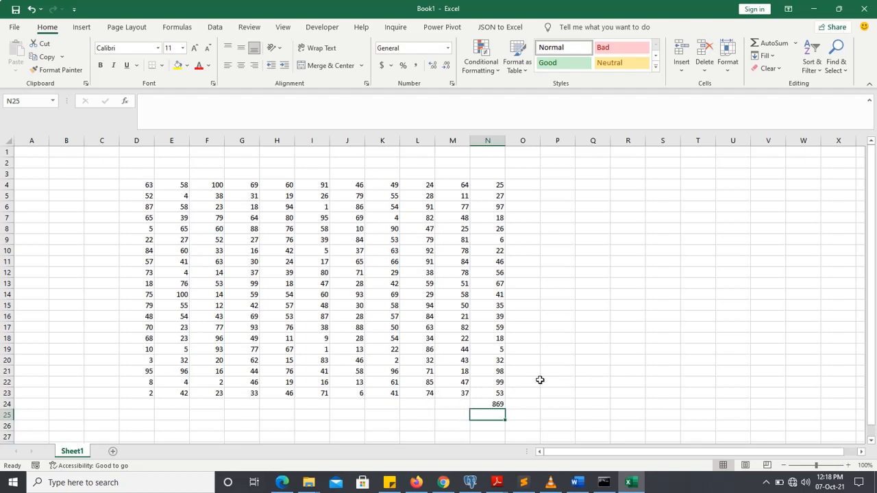
Insert the current date in cell Q11 and the current time in cell Q13.
{"action": "left_click", "coordinate": [583, 263]}
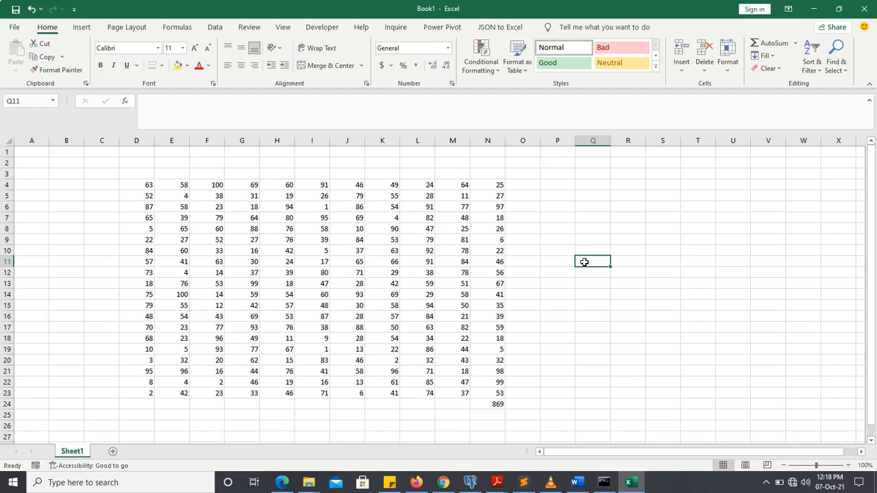
{"action": "key", "text": "ctrl+semicolon"}
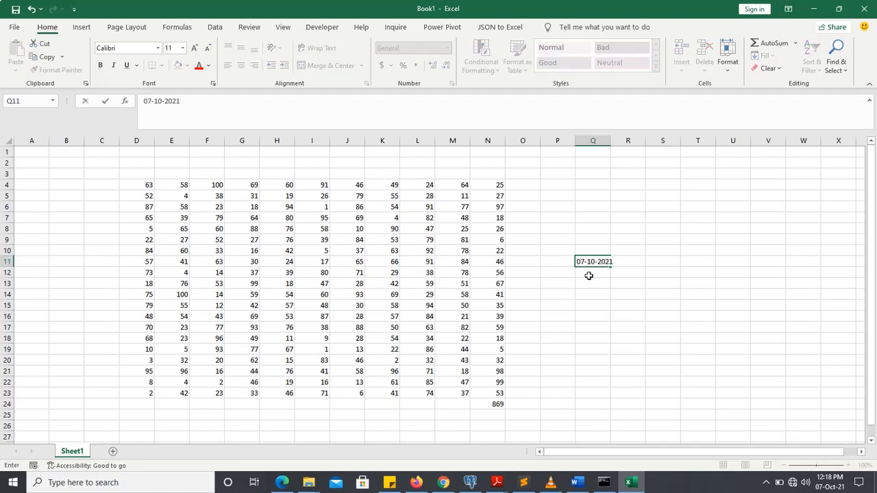
{"action": "left_click", "coordinate": [589, 282]}
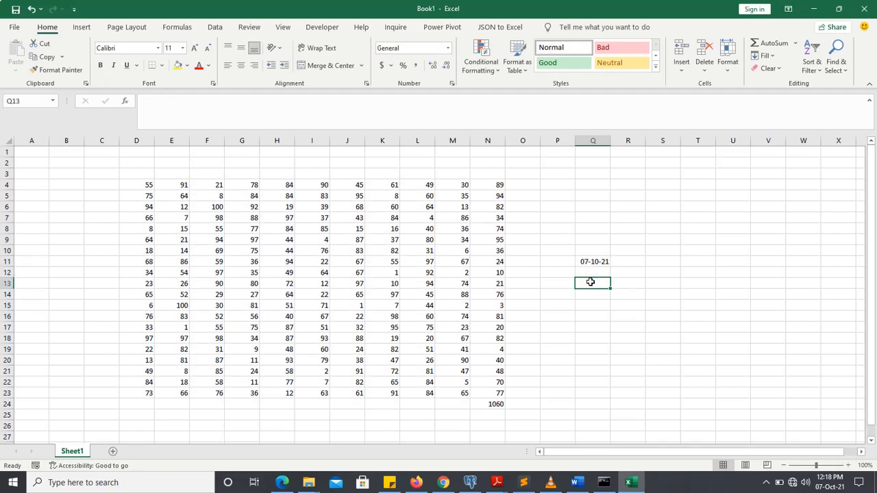
{"action": "key", "text": "ctrl+shift+semicolon"}
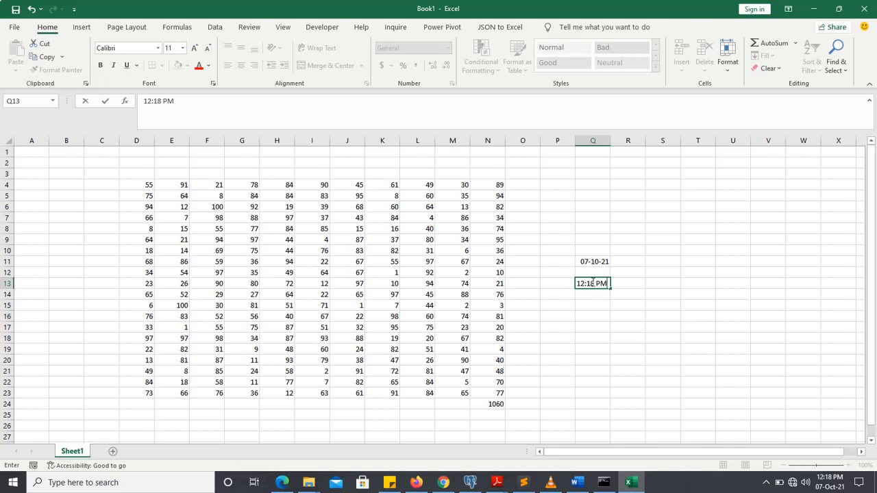
{"action": "left_click", "coordinate": [591, 308]}
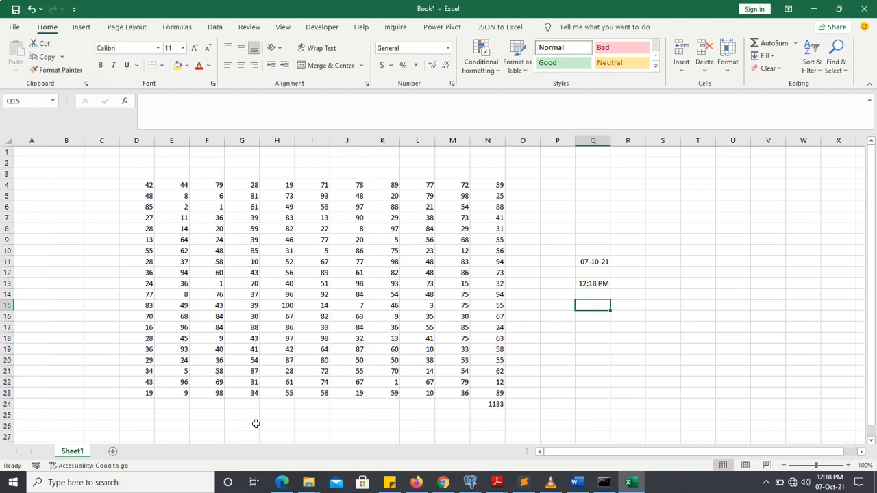
Add three new blank worksheets after Sheet1.
{"action": "left_click", "coordinate": [113, 450]}
{"action": "left_click", "coordinate": [146, 452]}
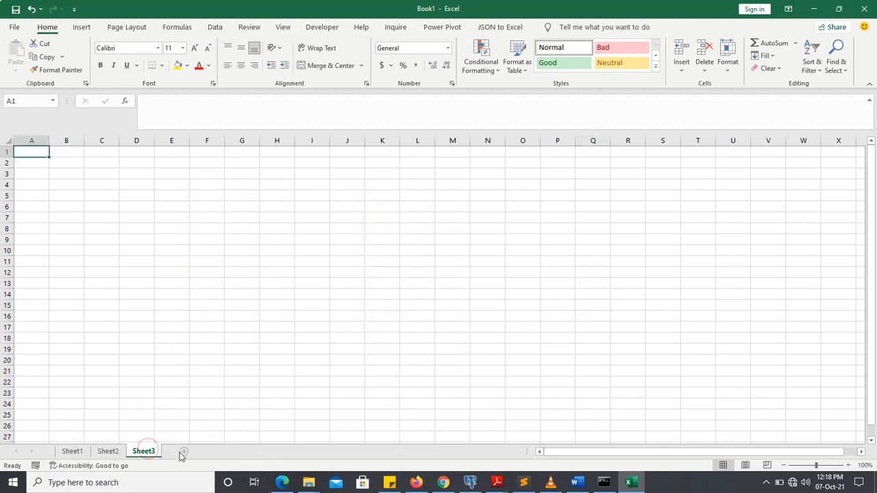
{"action": "left_click", "coordinate": [184, 451]}
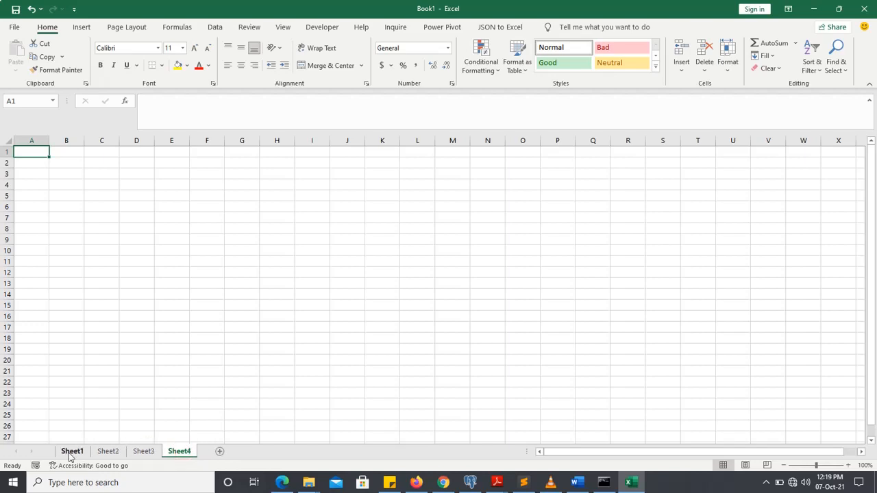
Go through the worksheets one by one from Sheet1 to Sheet4 and back to Sheet1.
{"action": "left_click", "coordinate": [72, 452]}
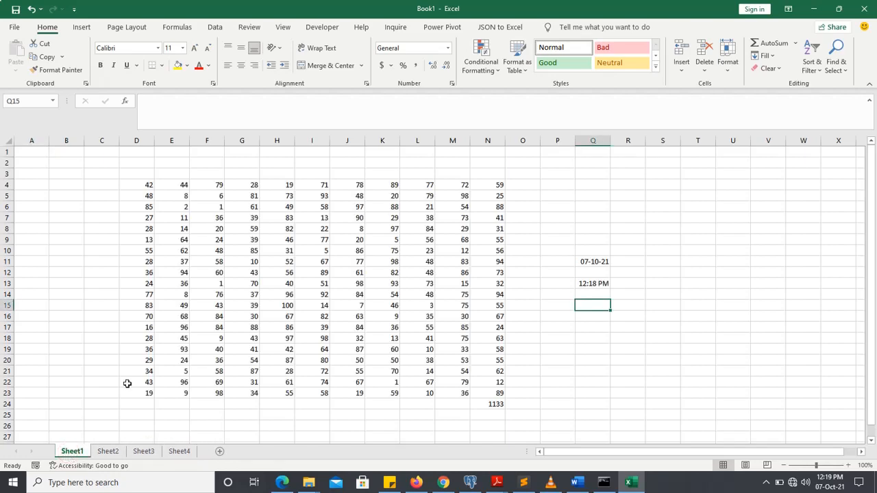
{"action": "key", "text": "ctrl+Page_Down"}
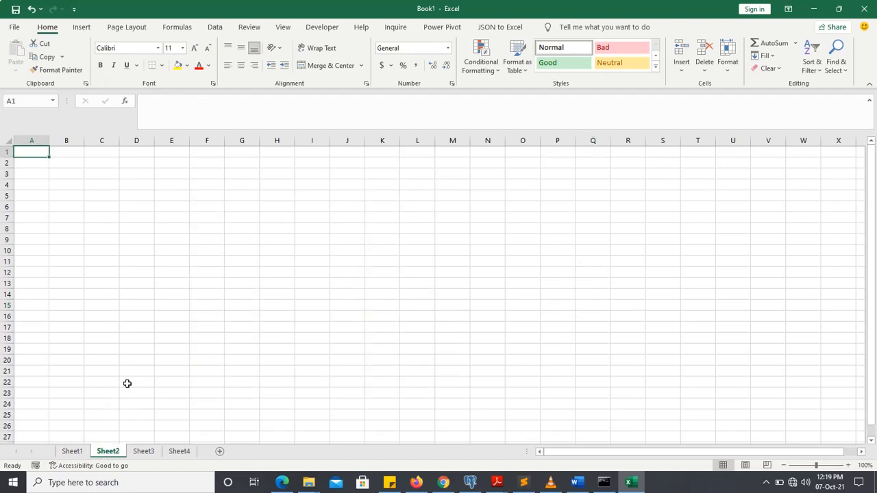
{"action": "key", "text": "ctrl+Page_Down"}
{"action": "key", "text": "ctrl+Page_Down"}
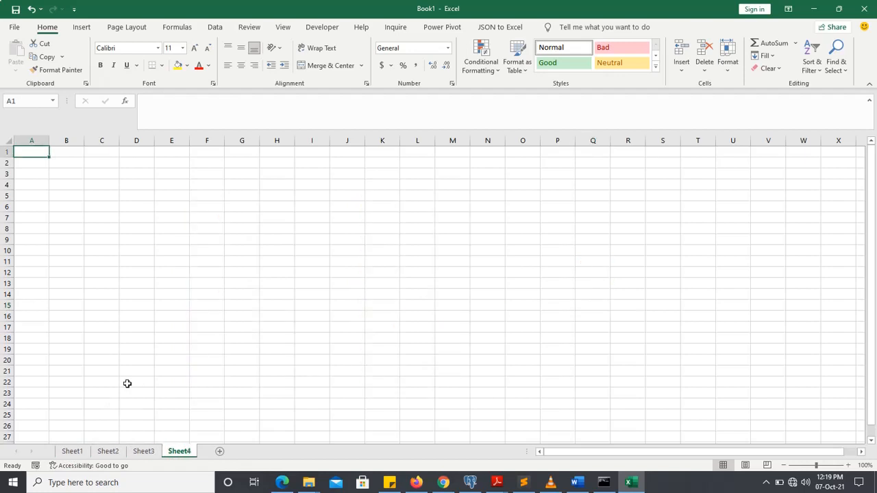
{"action": "key", "text": "ctrl+Page_Up"}
{"action": "key", "text": "ctrl+Page_Up"}
{"action": "key", "text": "ctrl+Page_Up"}
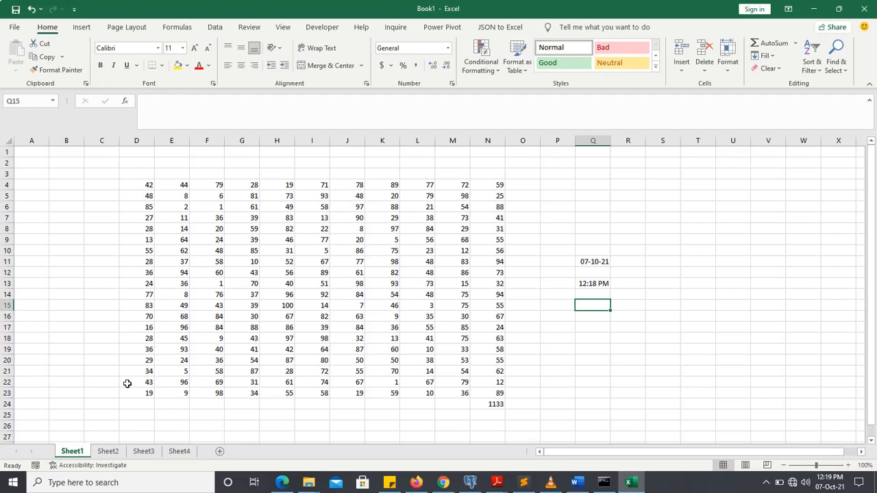
{"action": "key", "text": "alt"}
{"action": "key", "text": "h"}
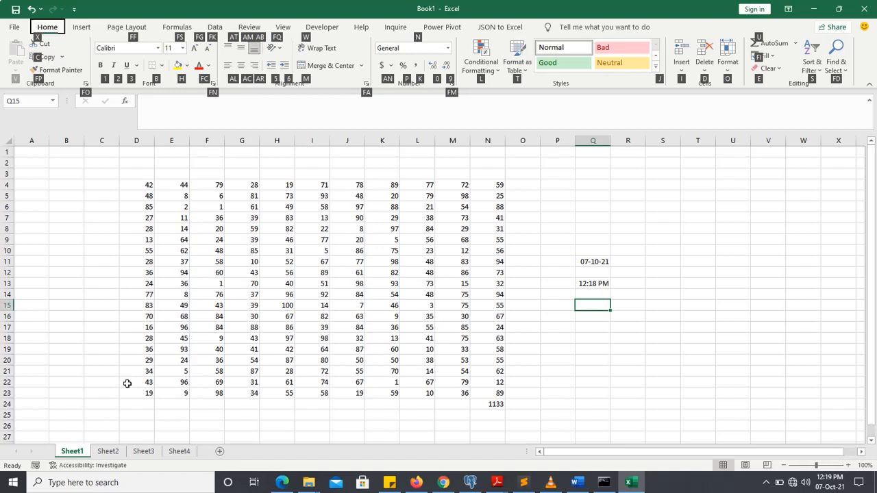
{"action": "key", "text": "Escape"}
{"action": "key", "text": "Escape"}
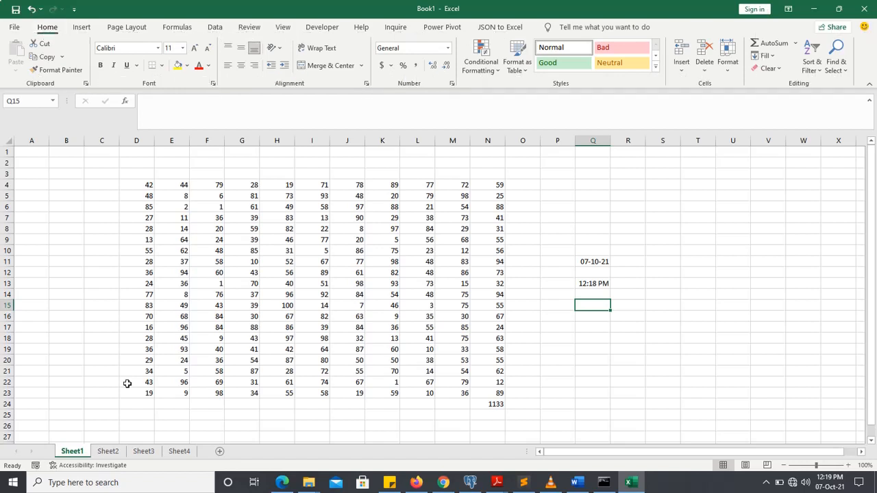
Insert a new worksheet in front of Sheet1 with the Insert Sheet command.
{"action": "key", "text": "alt"}
{"action": "key", "text": "h"}
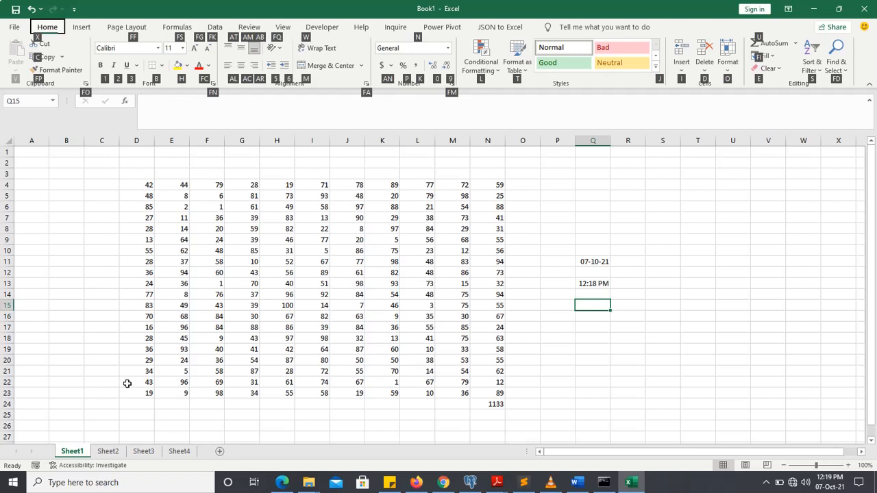
{"action": "key", "text": "i"}
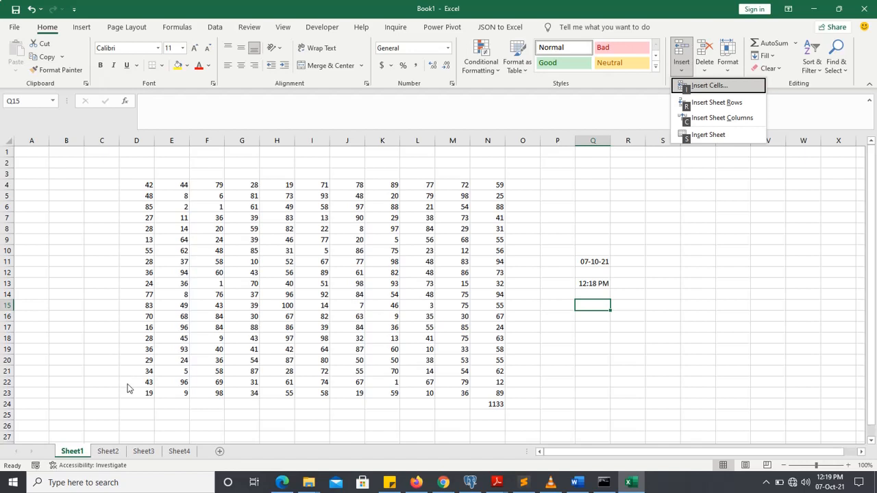
{"action": "key", "text": "Down"}
{"action": "key", "text": "Down"}
{"action": "key", "text": "Down"}
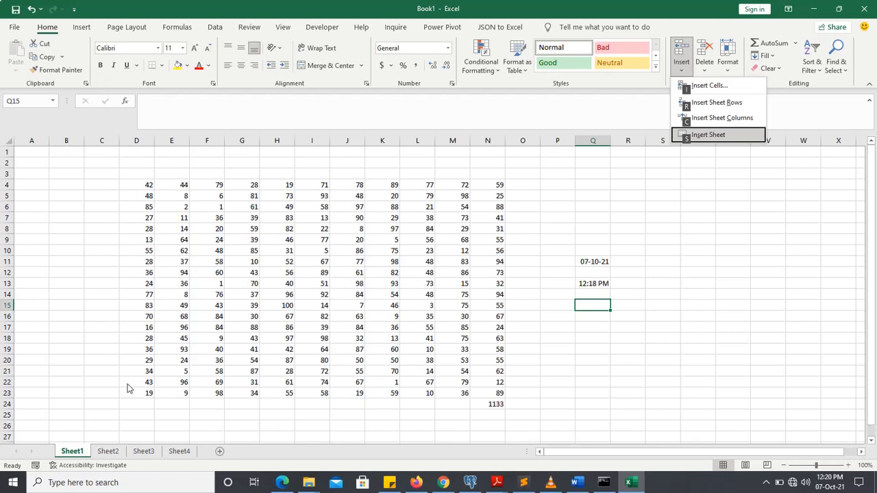
{"action": "key", "text": "Return"}
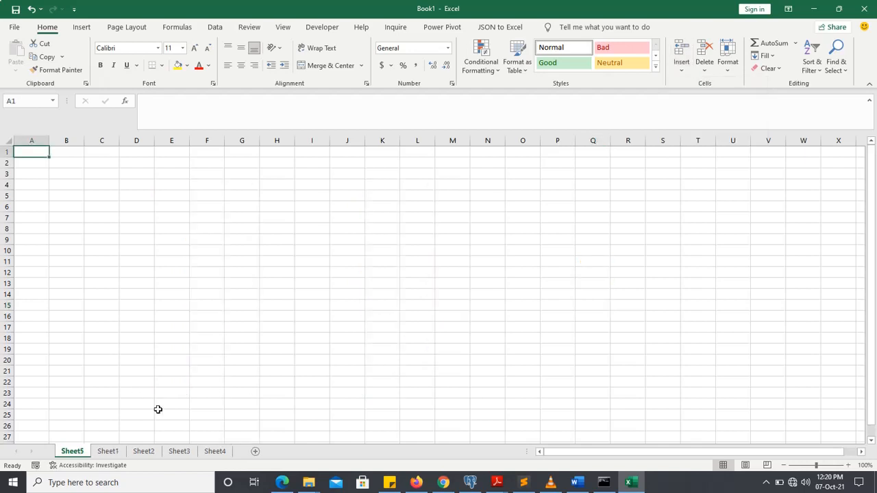
Move Sheet5 between Sheet3 and Sheet4 in the worksheet order.
{"action": "left_click", "coordinate": [213, 451]}
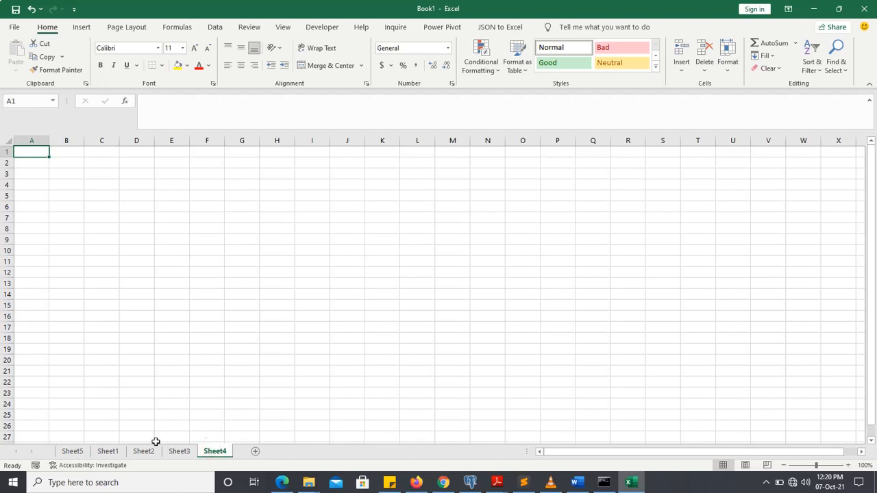
{"action": "left_click", "coordinate": [78, 451]}
{"action": "left_click_drag", "start_coordinate": [79, 452], "coordinate": [214, 452]}
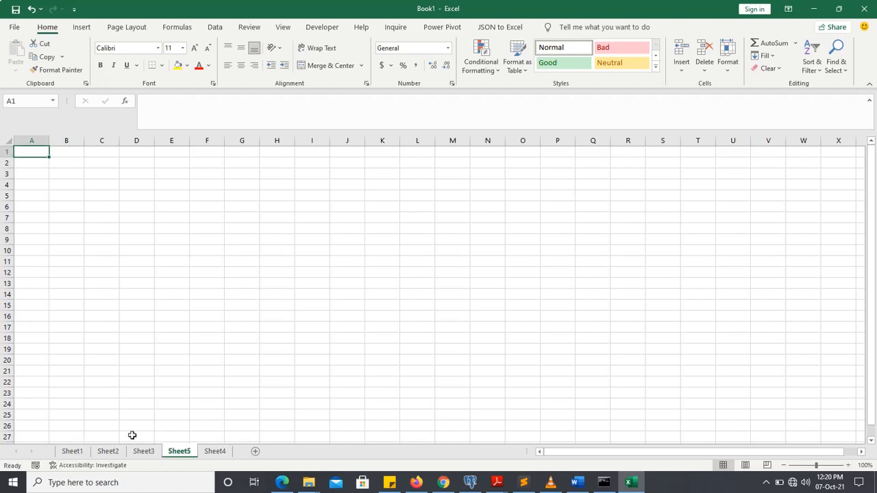
On Sheet1, enter the column headings maths, eng, phy, chem and bio in cells D3 to H3 above the random numbers.
{"action": "left_click", "coordinate": [71, 451]}
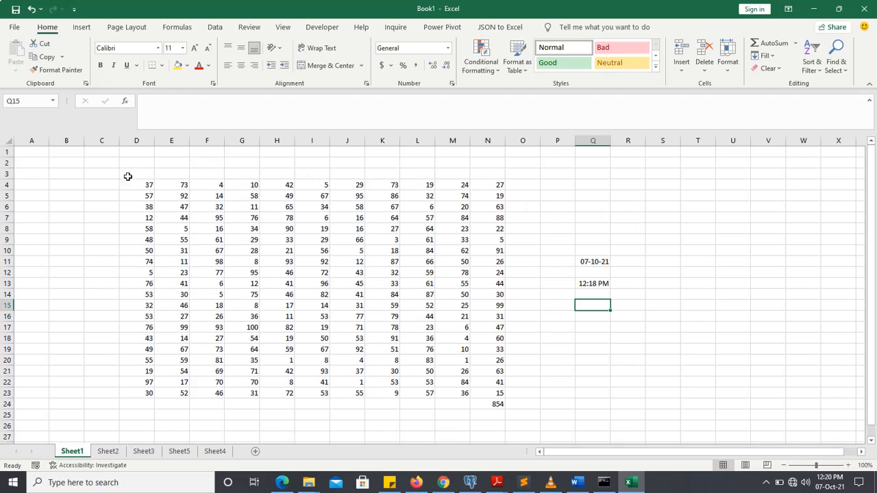
{"action": "left_click_drag", "start_coordinate": [129, 184], "coordinate": [476, 391]}
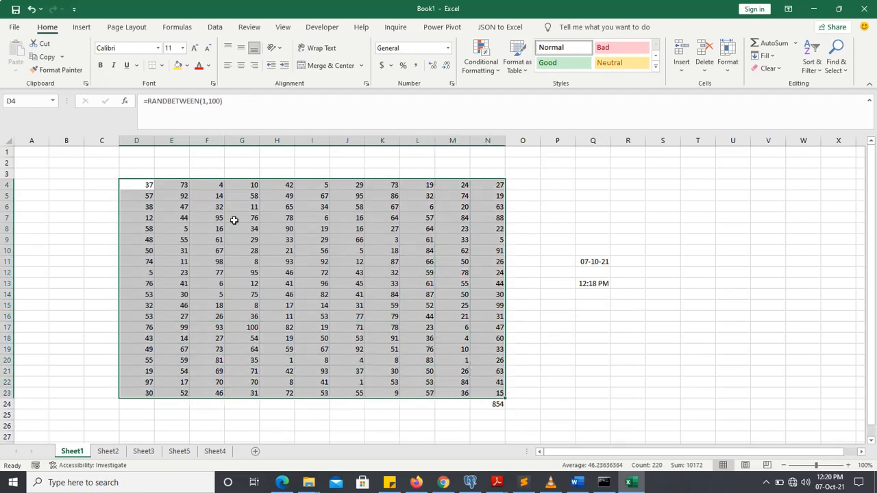
{"action": "left_click", "coordinate": [134, 174]}
{"action": "type", "text": "maths"}
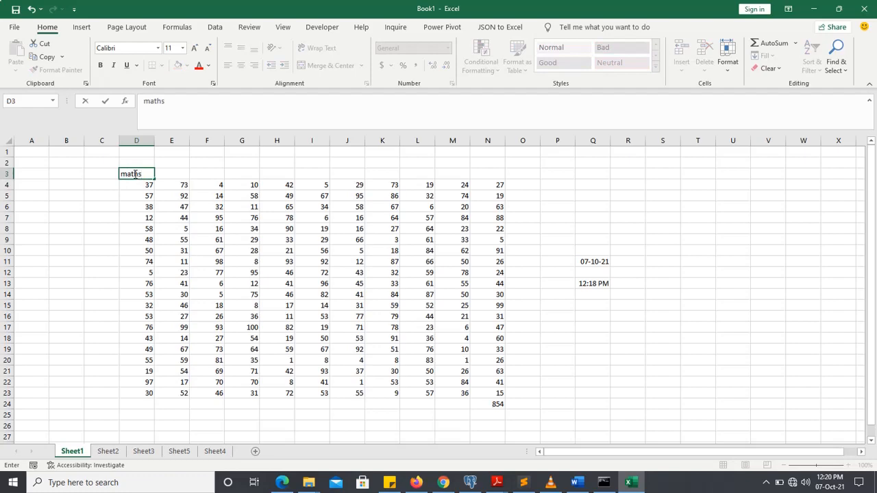
{"action": "key", "text": "Tab"}
{"action": "type", "text": "eng"}
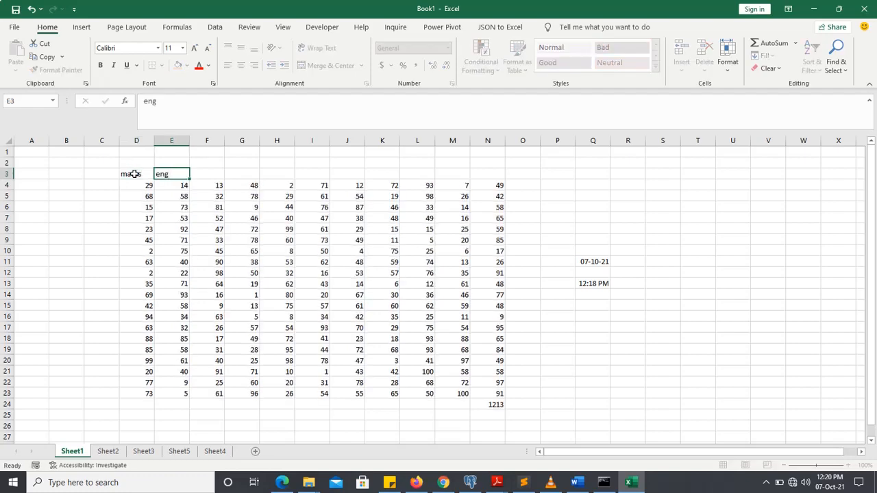
{"action": "key", "text": "Tab"}
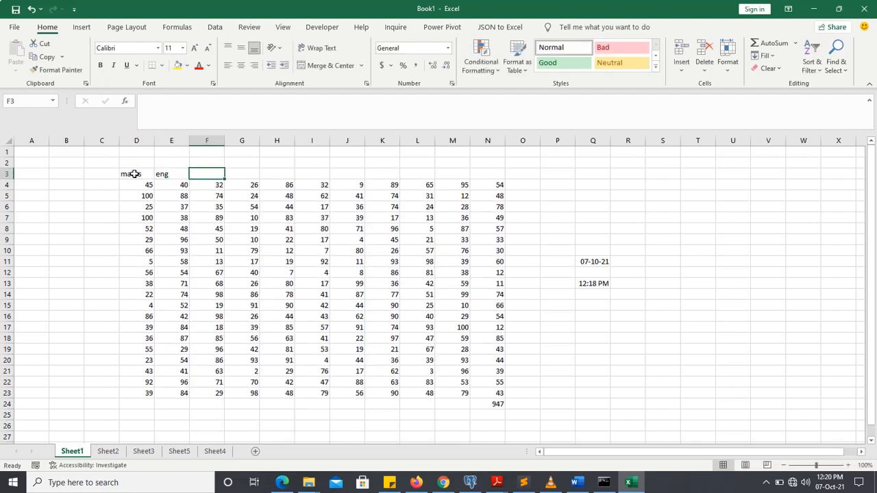
{"action": "type", "text": "phy"}
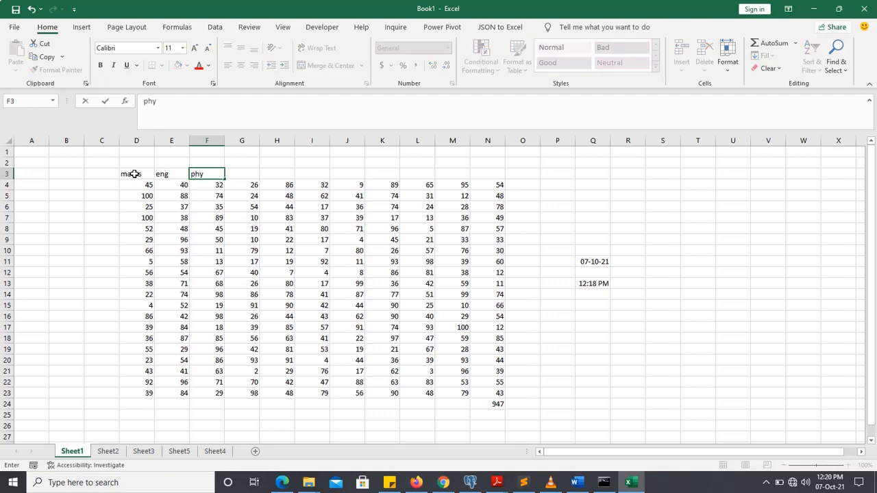
{"action": "key", "text": "Tab"}
{"action": "type", "text": "chem"}
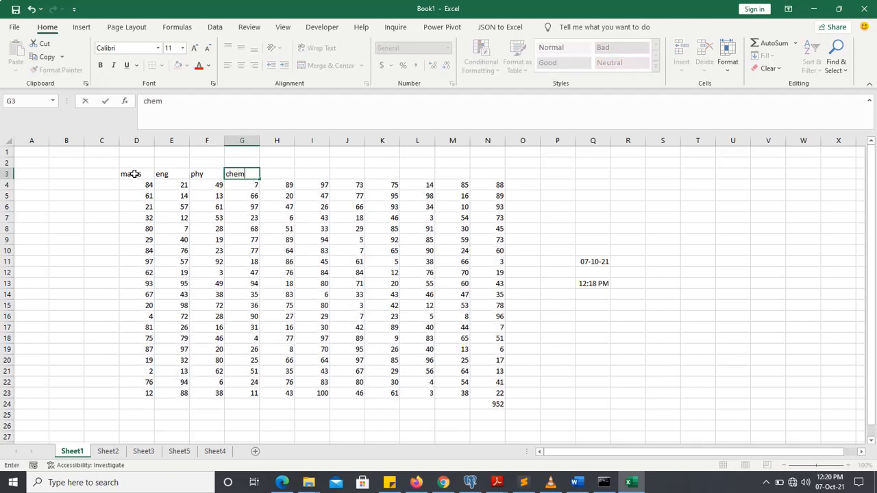
{"action": "key", "text": "Tab"}
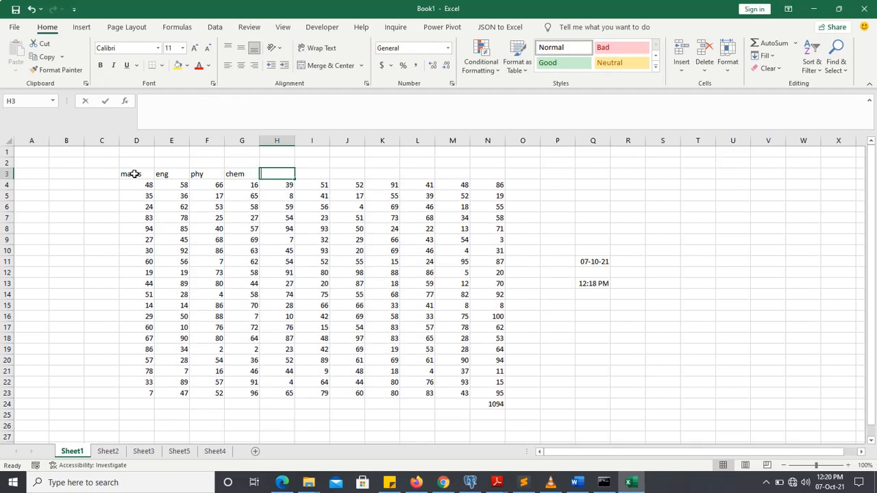
{"action": "type", "text": "bio"}
{"action": "key", "text": "Tab"}
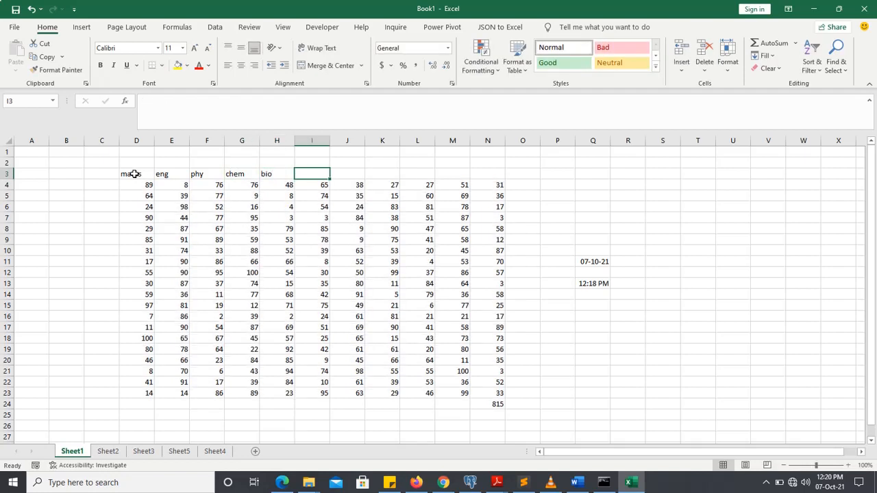
Continue the heading row with govt, comm, econs, fmath, td and agric in cells I3 to N3.
{"action": "type", "text": "govt"}
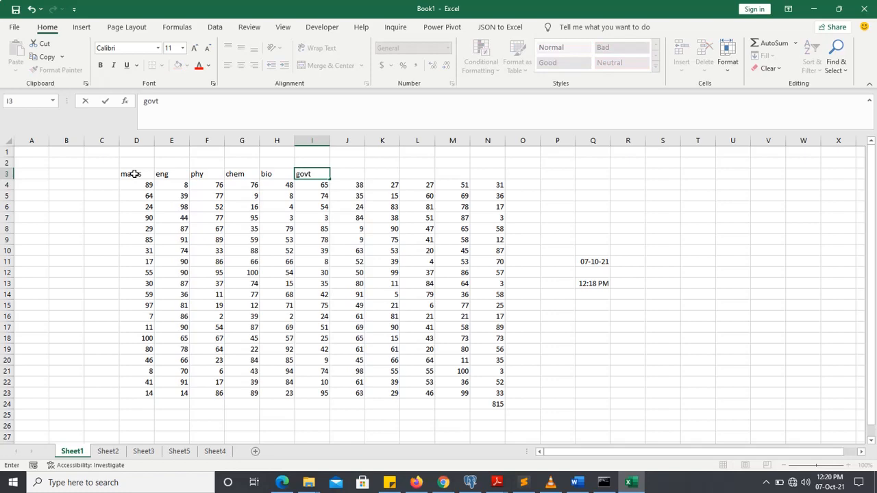
{"action": "key", "text": "Tab"}
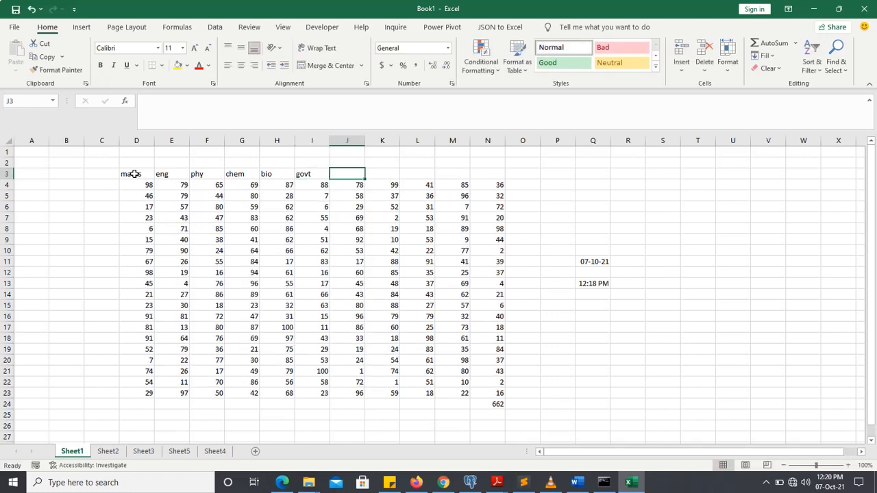
{"action": "type", "text": "comm"}
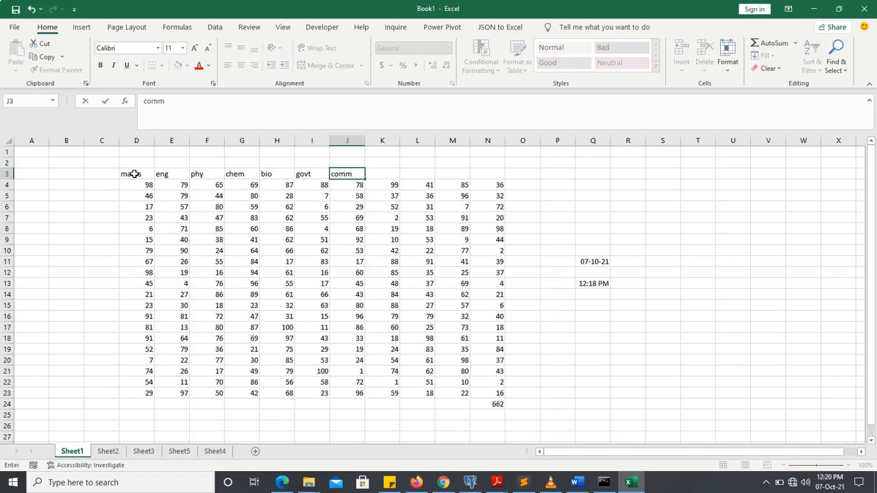
{"action": "key", "text": "Tab"}
{"action": "type", "text": "econs"}
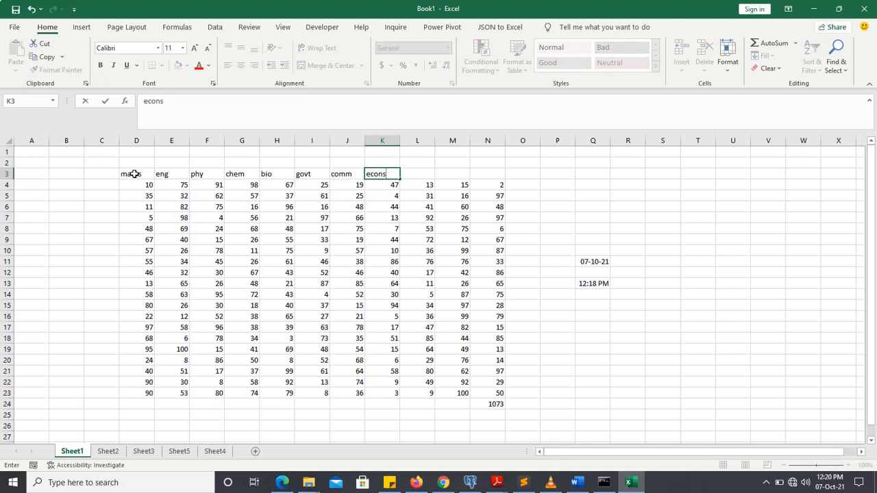
{"action": "key", "text": "Tab"}
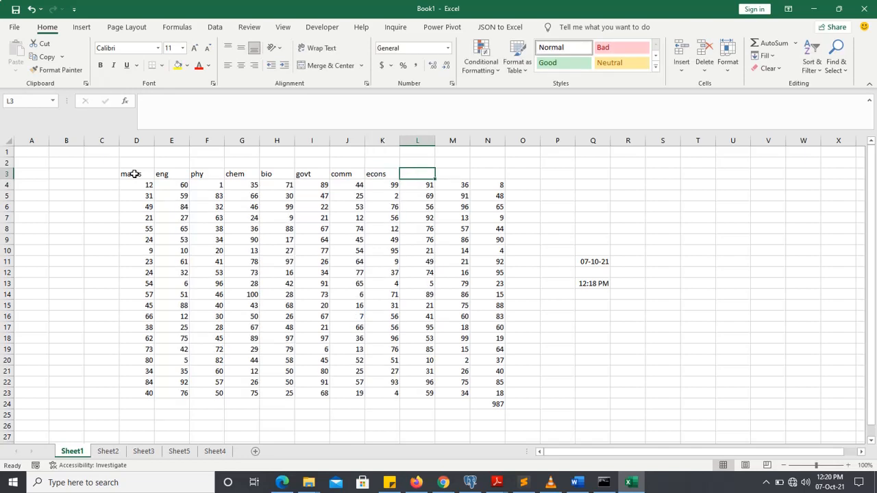
{"action": "type", "text": "fmath"}
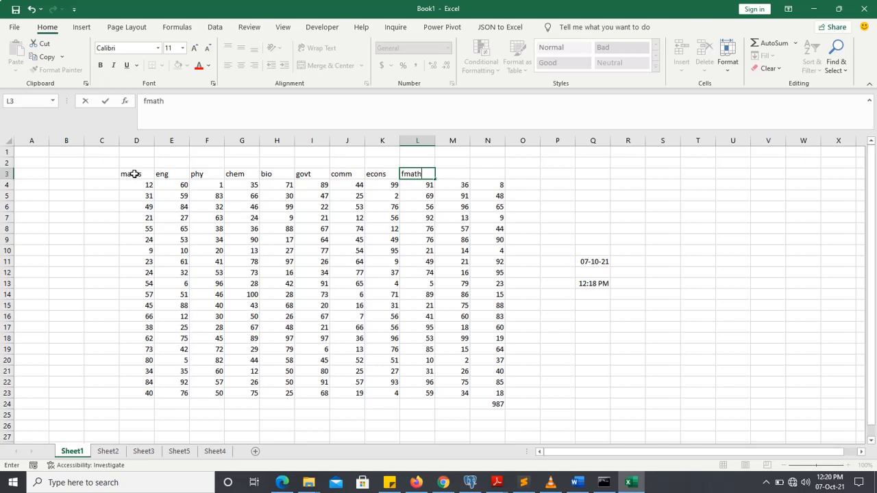
{"action": "key", "text": "Tab"}
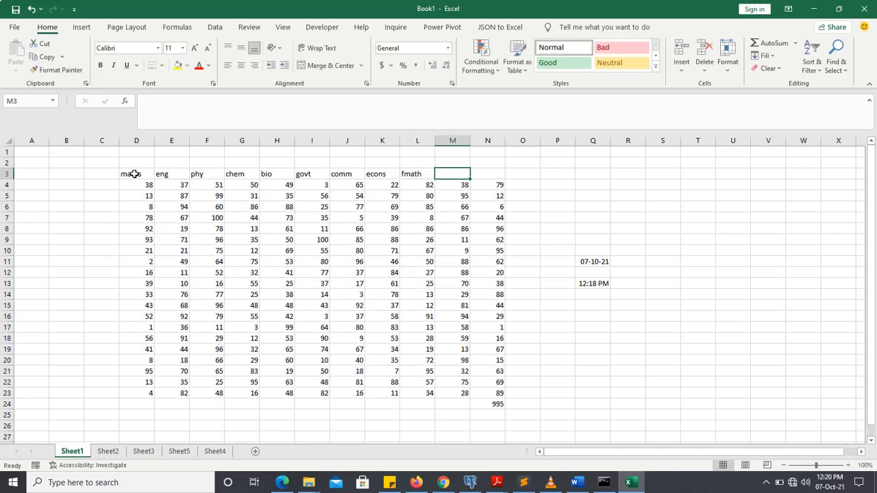
{"action": "type", "text": "td"}
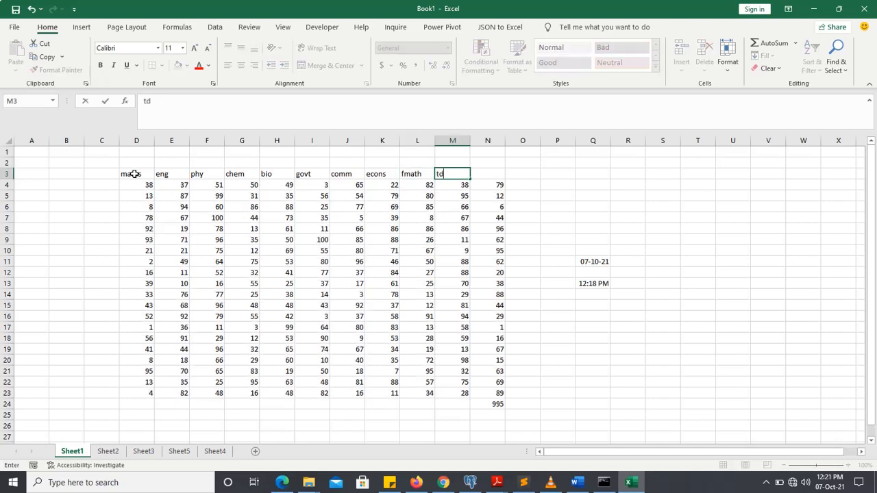
{"action": "key", "text": "Tab"}
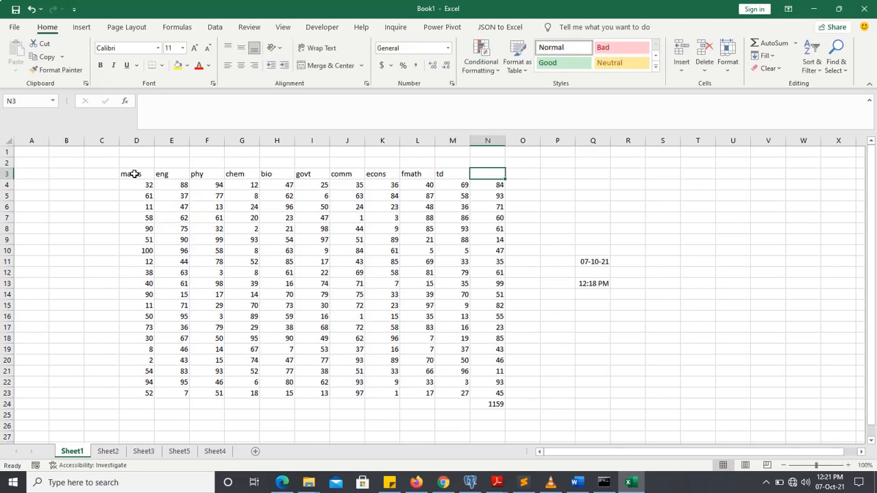
{"action": "type", "text": "agric"}
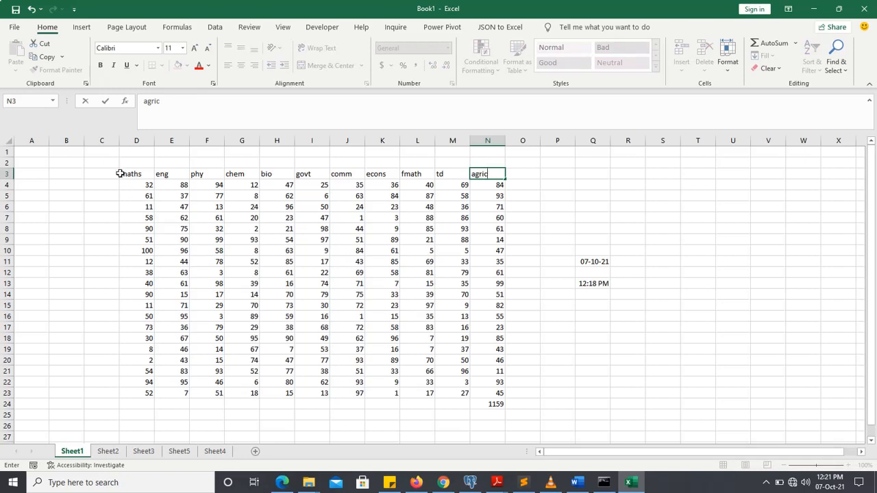
{"action": "left_click", "coordinate": [126, 174]}
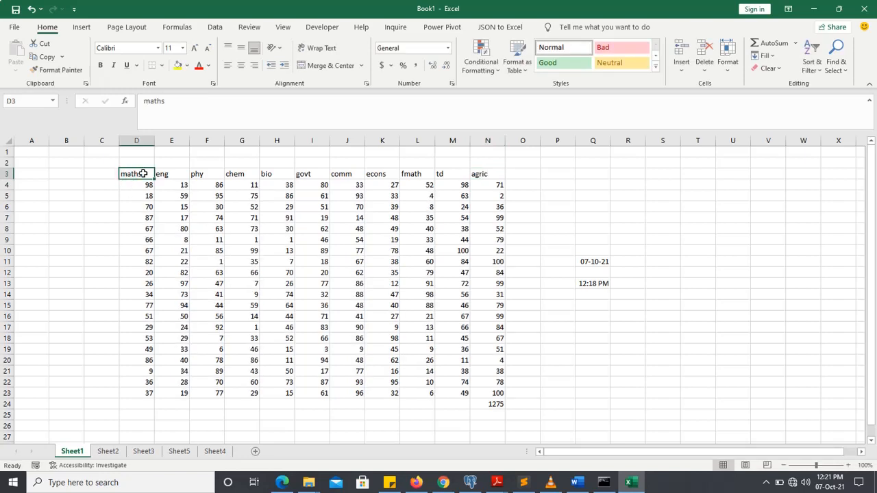
Select the whole marks table starting from cell G8, and return the selection to G8 alone.
{"action": "left_click", "coordinate": [238, 233]}
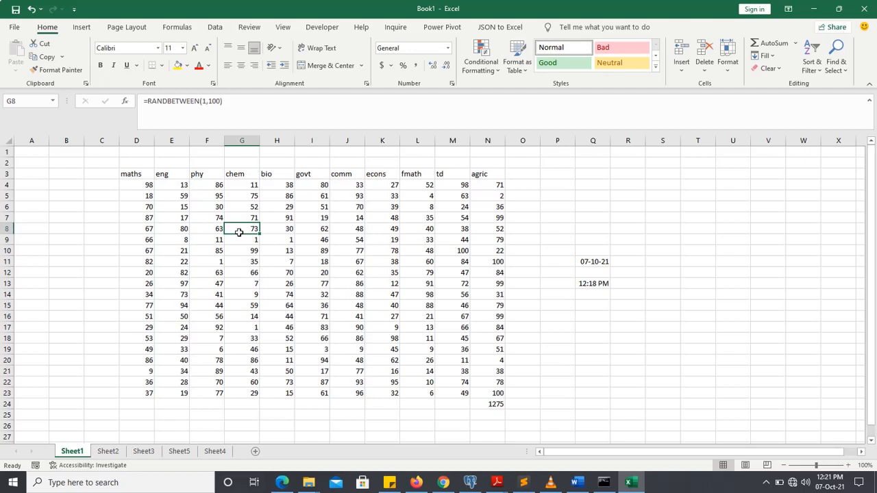
{"action": "key", "text": "ctrl+a"}
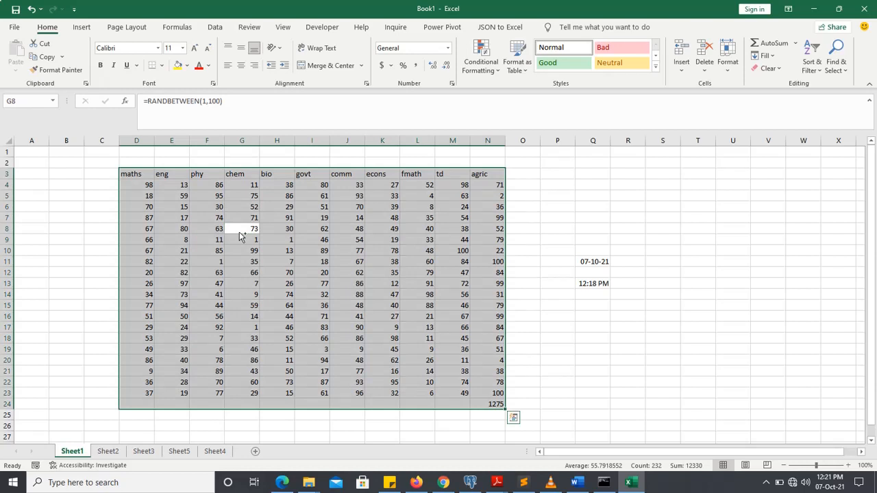
{"action": "left_click", "coordinate": [239, 232]}
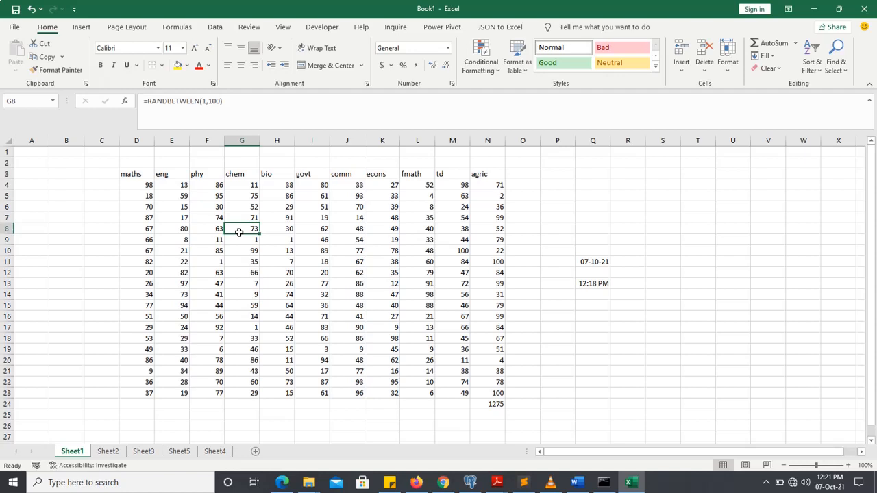
Sort the marks table by the chem column from smallest to largest.
{"action": "key", "text": "alt"}
{"action": "key", "text": "h"}
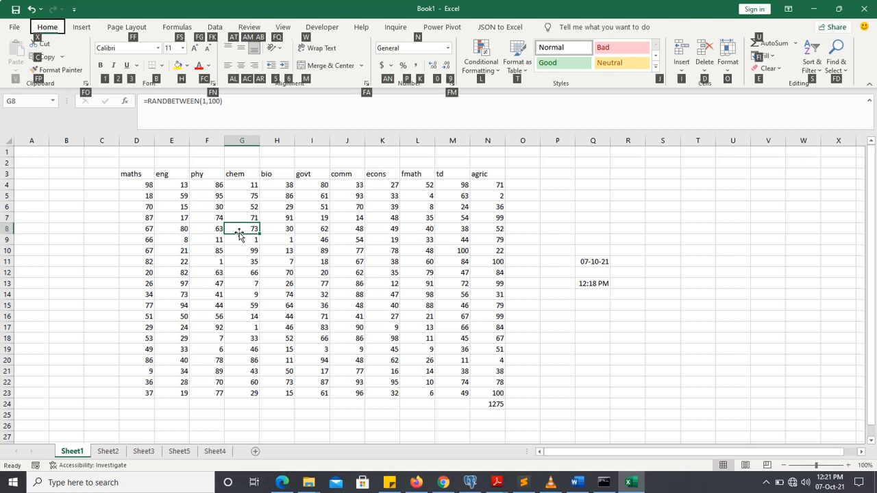
{"action": "key", "text": "s"}
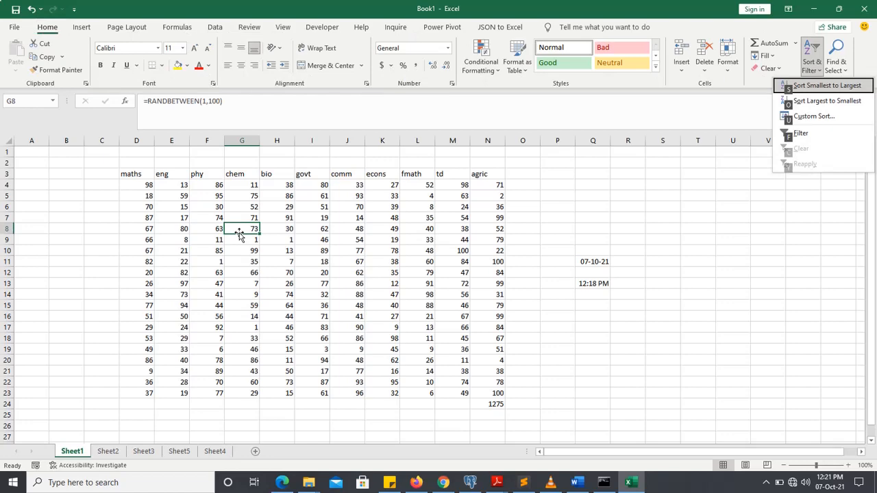
{"action": "key", "text": "s"}
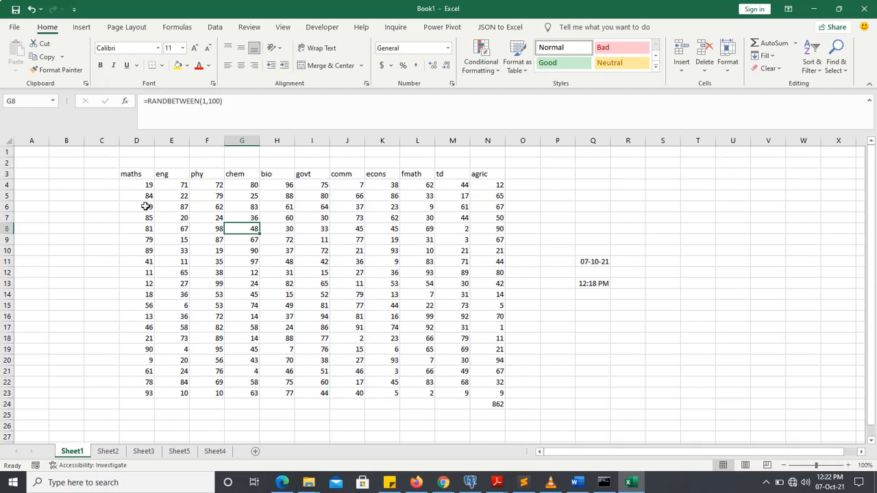
Add filters to the heading row of the marks table.
{"action": "key", "text": "alt"}
{"action": "key", "text": "h"}
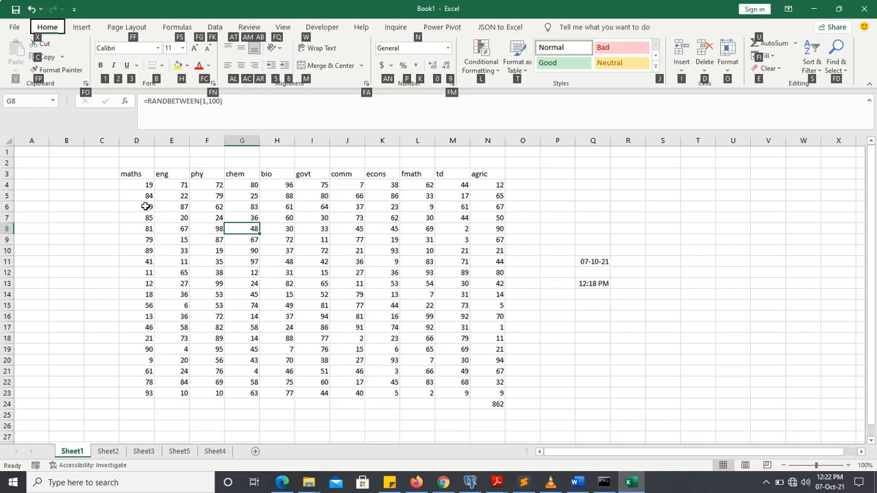
{"action": "key", "text": "s"}
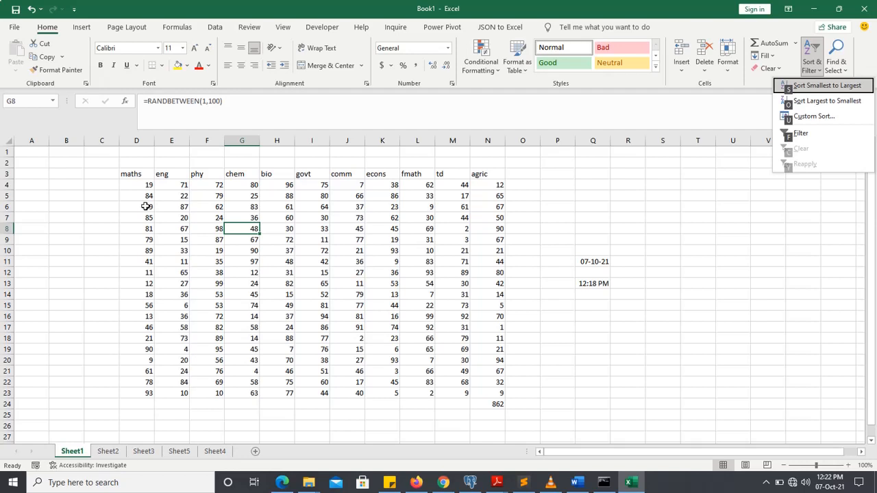
{"action": "key", "text": "f"}
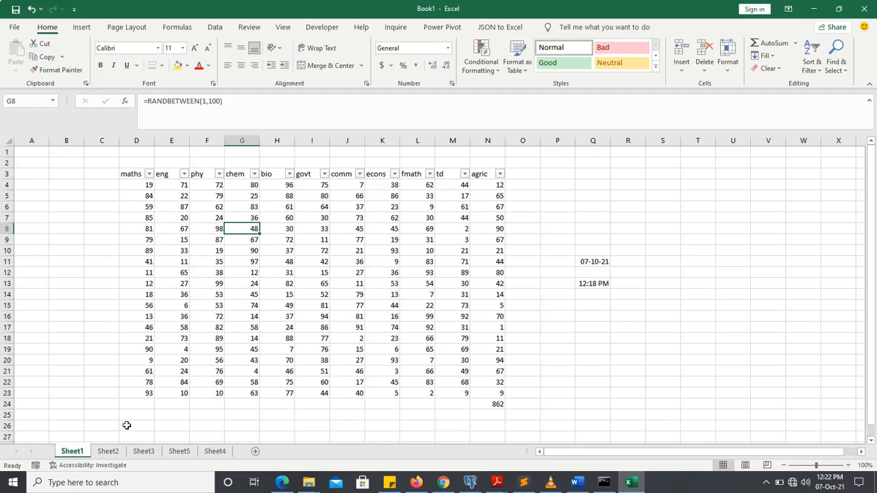
On Sheet2, enter 1 in cell D3 and fill it across to R3 as a number series.
{"action": "left_click", "coordinate": [107, 454]}
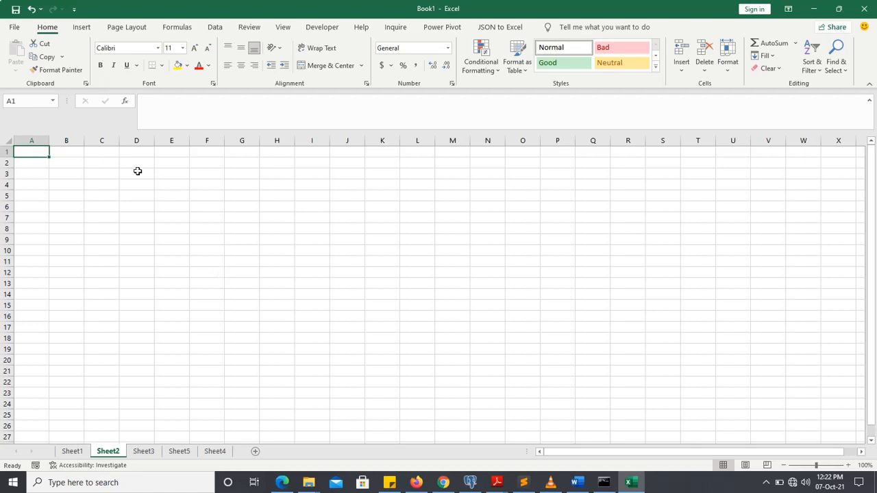
{"action": "left_click", "coordinate": [137, 171]}
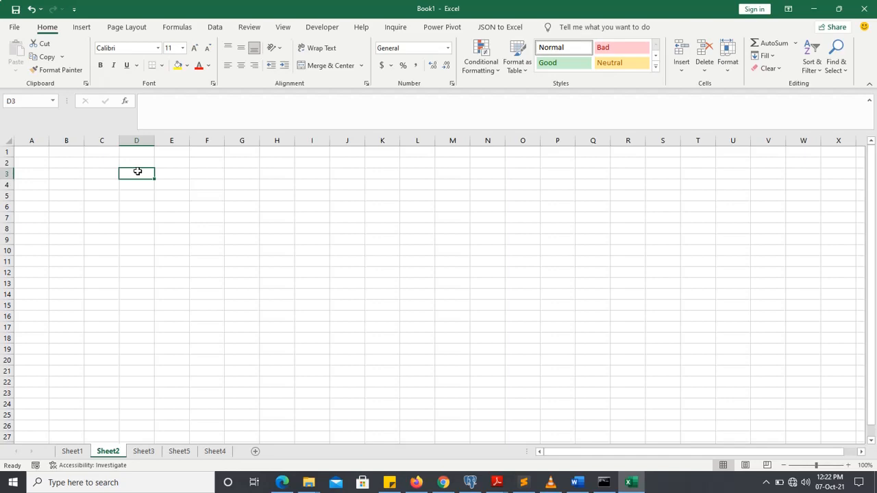
{"action": "type", "text": "1"}
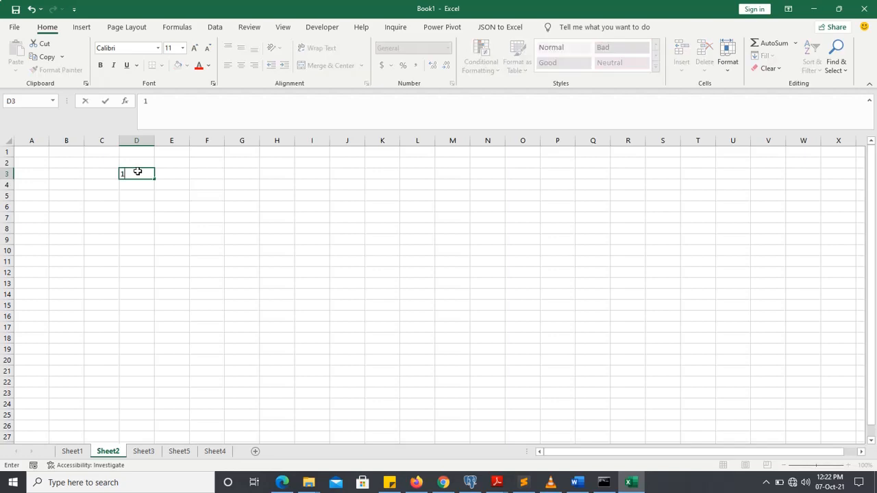
{"action": "left_click_drag", "start_coordinate": [155, 178], "coordinate": [634, 211]}
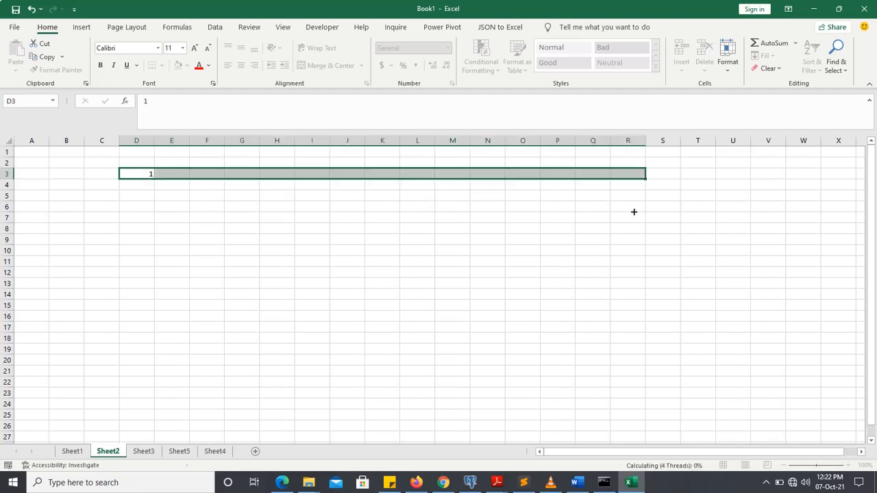
{"action": "left_click", "coordinate": [660, 188]}
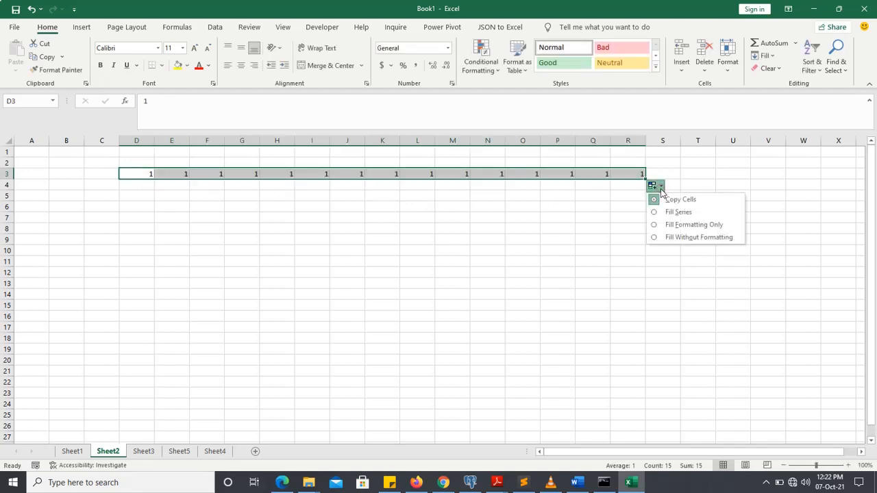
{"action": "left_click", "coordinate": [671, 211]}
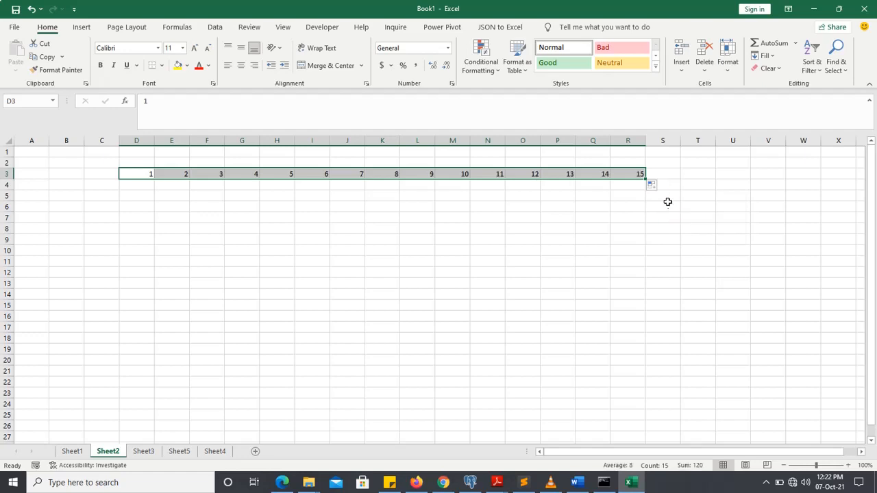
Enter 1 in cell C4 and fill it down to C18 as a number series.
{"action": "left_click", "coordinate": [98, 184]}
{"action": "type", "text": "1"}
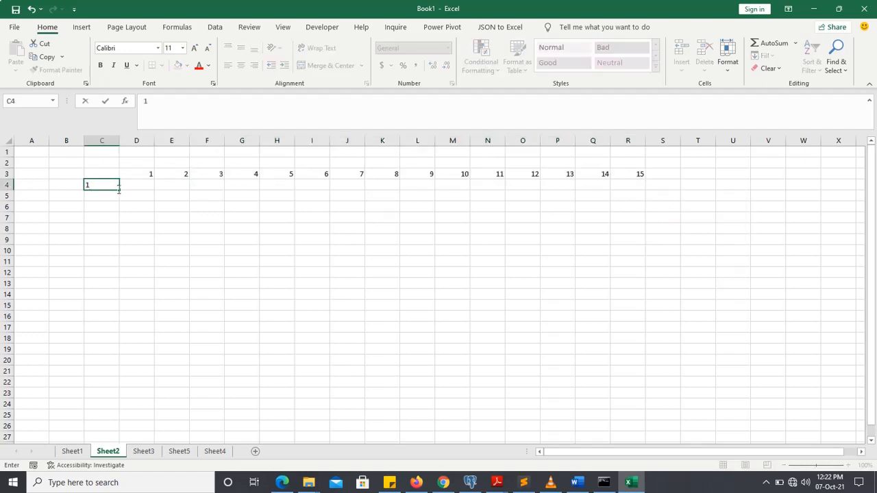
{"action": "left_click", "coordinate": [134, 197]}
{"action": "left_click", "coordinate": [111, 185]}
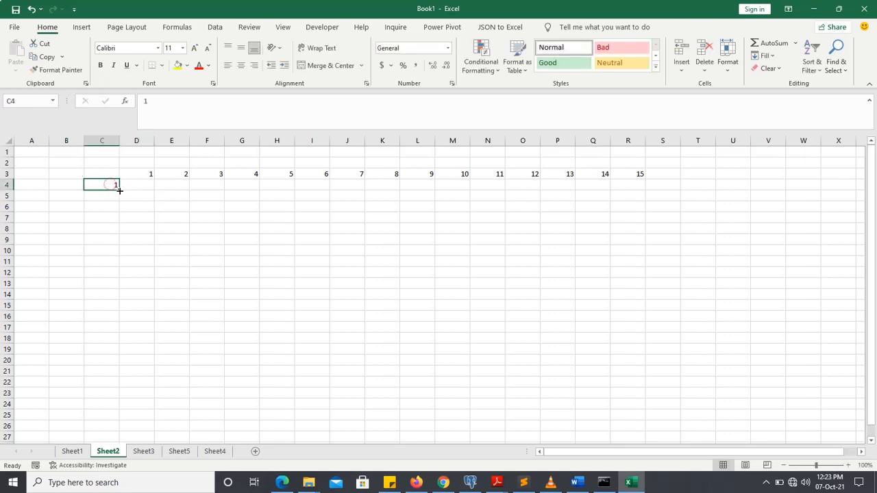
{"action": "left_click_drag", "start_coordinate": [119, 189], "coordinate": [127, 381]}
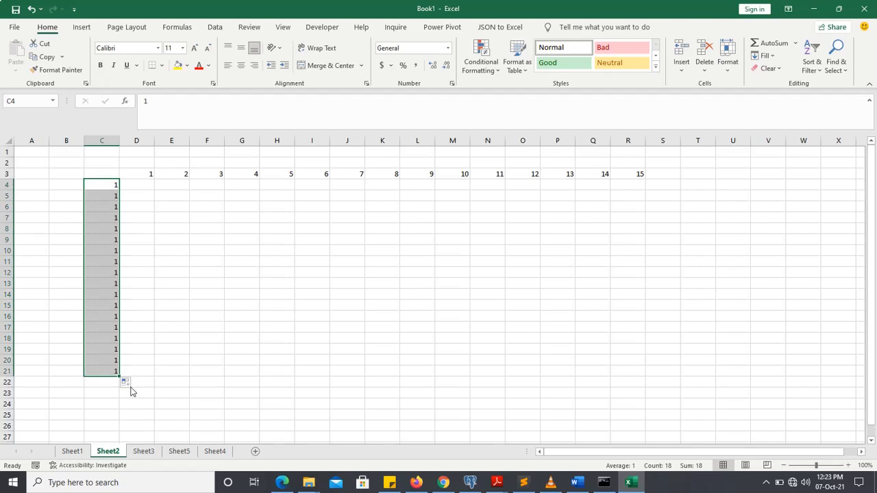
{"action": "left_click", "coordinate": [128, 384]}
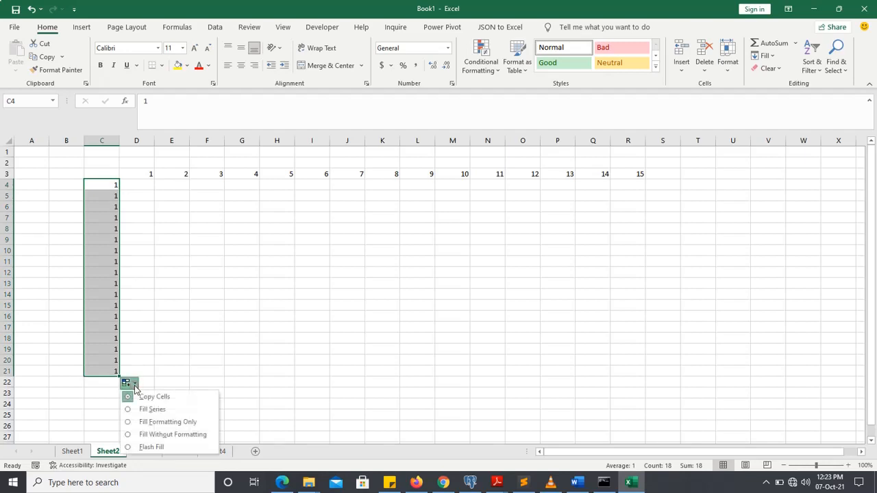
{"action": "left_click", "coordinate": [146, 410]}
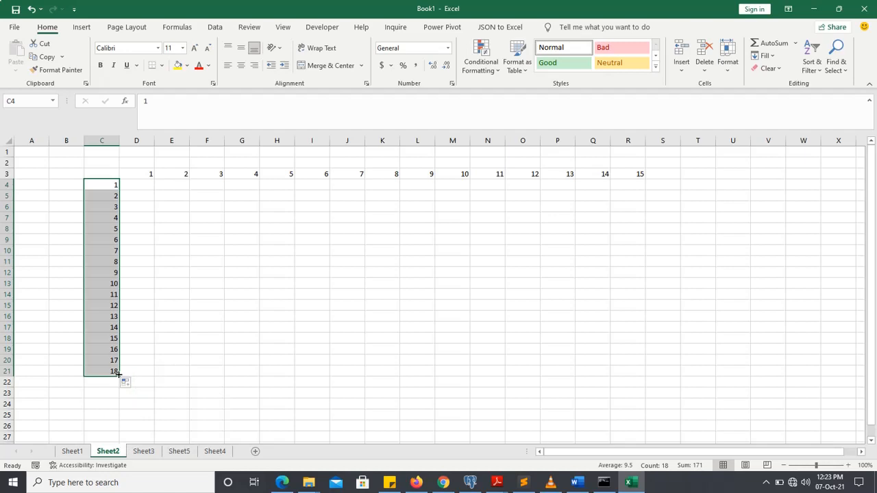
{"action": "left_click_drag", "start_coordinate": [120, 376], "coordinate": [121, 342]}
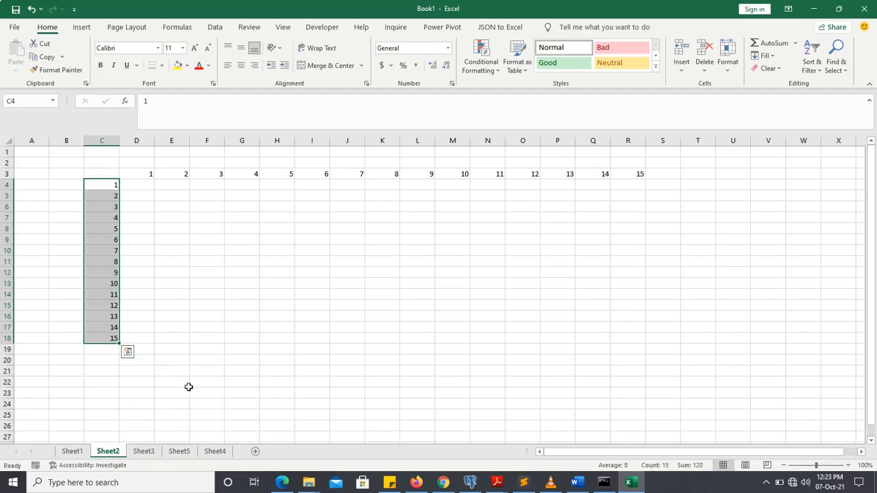
Shade the range D4:R18 light green and apply all borders to it.
{"action": "left_click", "coordinate": [139, 187]}
{"action": "left_click_drag", "start_coordinate": [134, 186], "coordinate": [611, 336]}
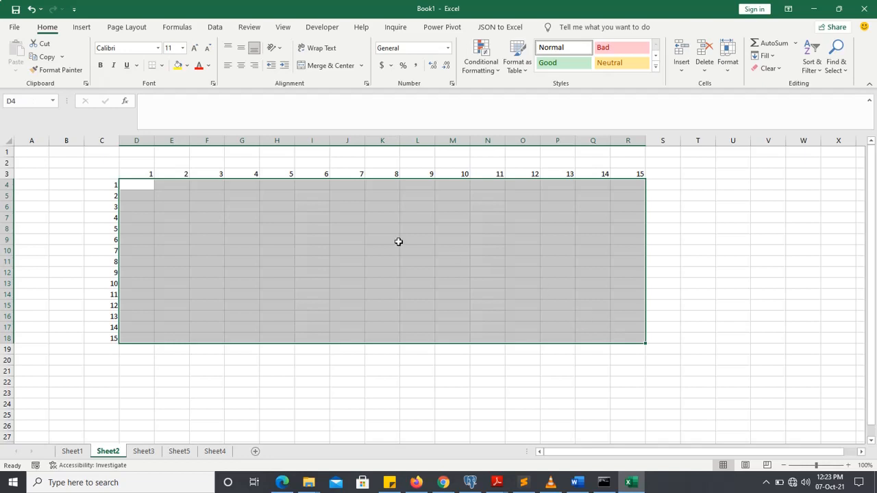
{"action": "left_click", "coordinate": [187, 66]}
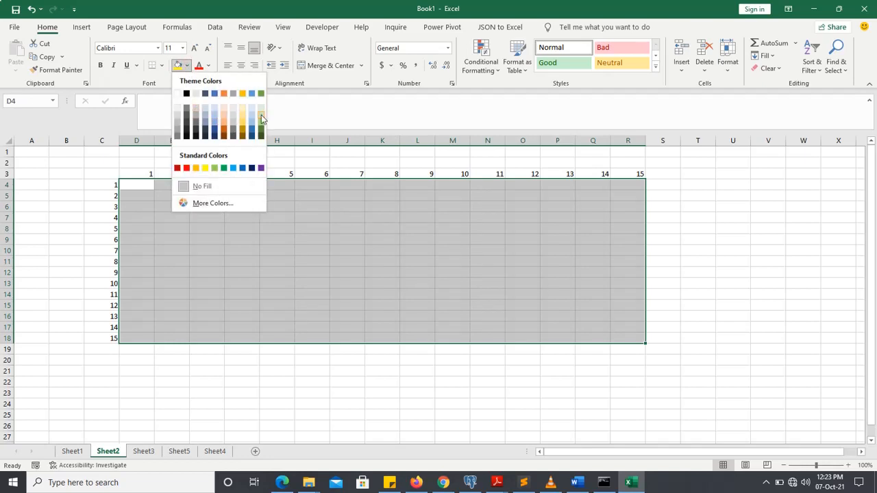
{"action": "left_click", "coordinate": [260, 116]}
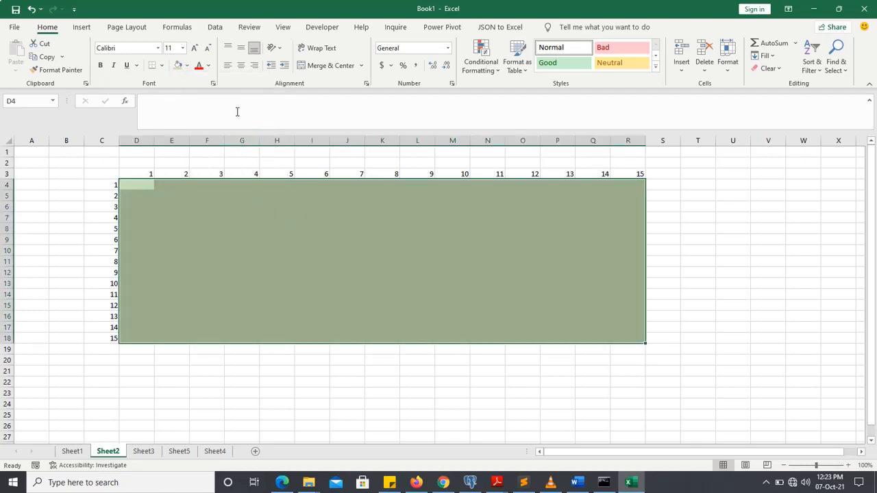
{"action": "left_click", "coordinate": [162, 66]}
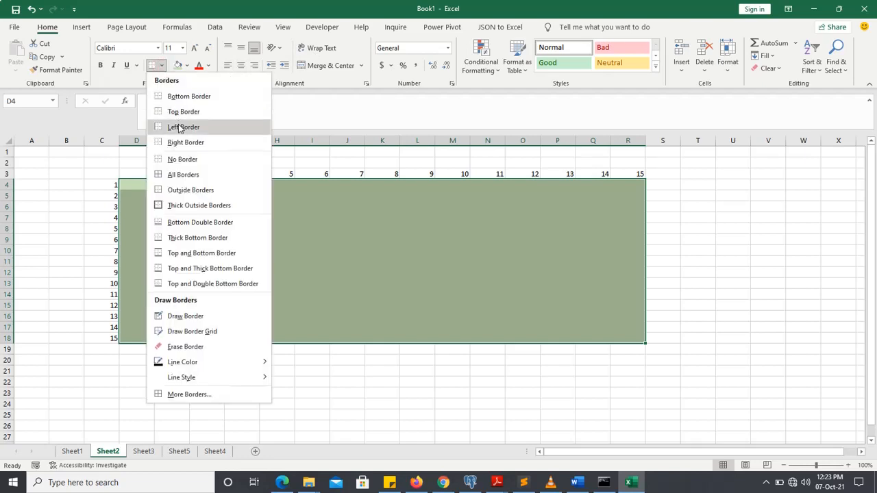
{"action": "left_click", "coordinate": [180, 175]}
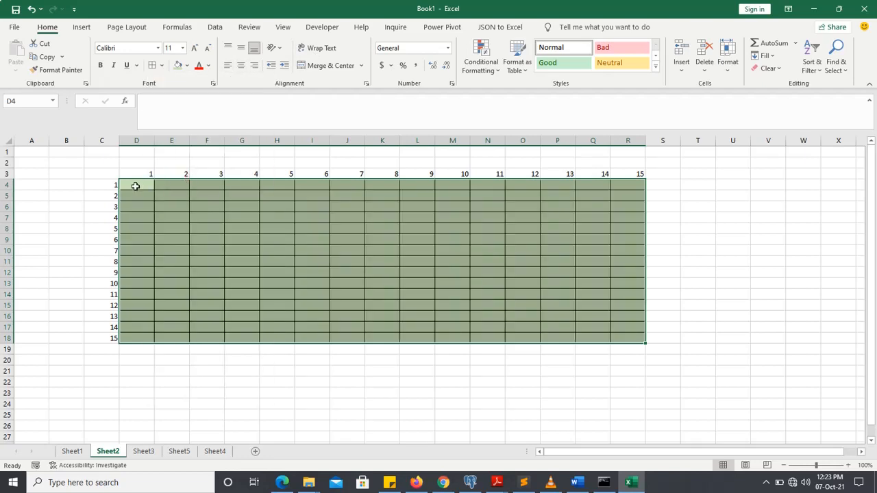
Enter the formula =$C4*D$3 in cell D4, locking the first reference's column and the second reference's row.
{"action": "left_click", "coordinate": [136, 185]}
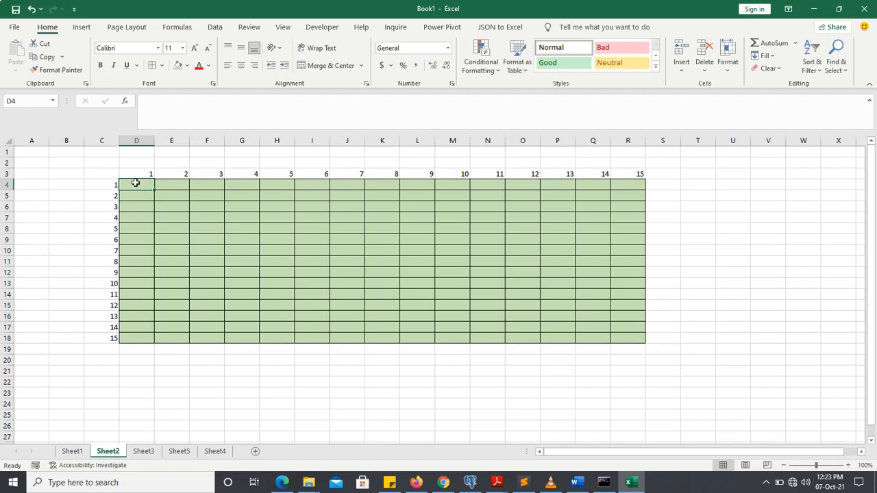
{"action": "type", "text": "="}
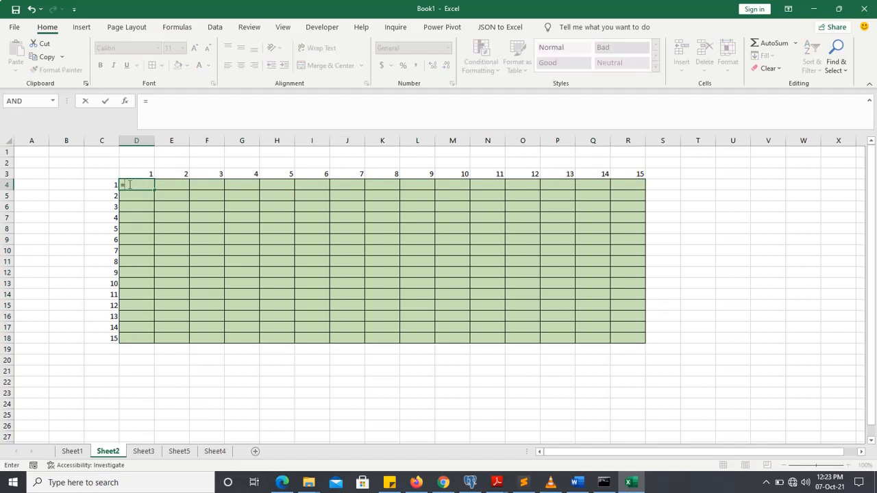
{"action": "left_click", "coordinate": [110, 184]}
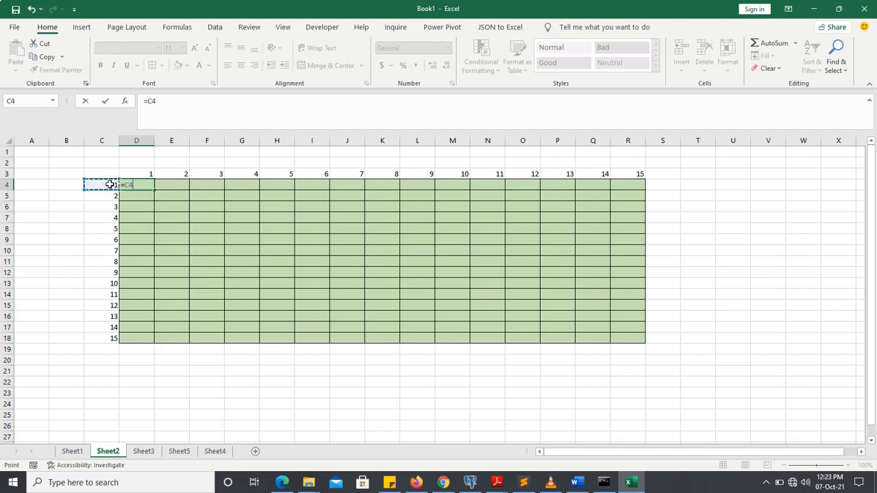
{"action": "type", "text": "*"}
{"action": "left_click", "coordinate": [136, 174]}
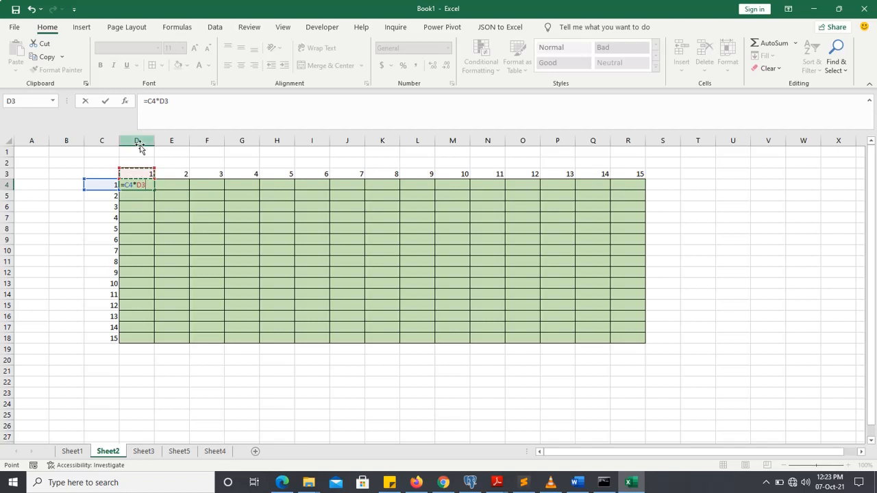
{"action": "left_click", "coordinate": [148, 101]}
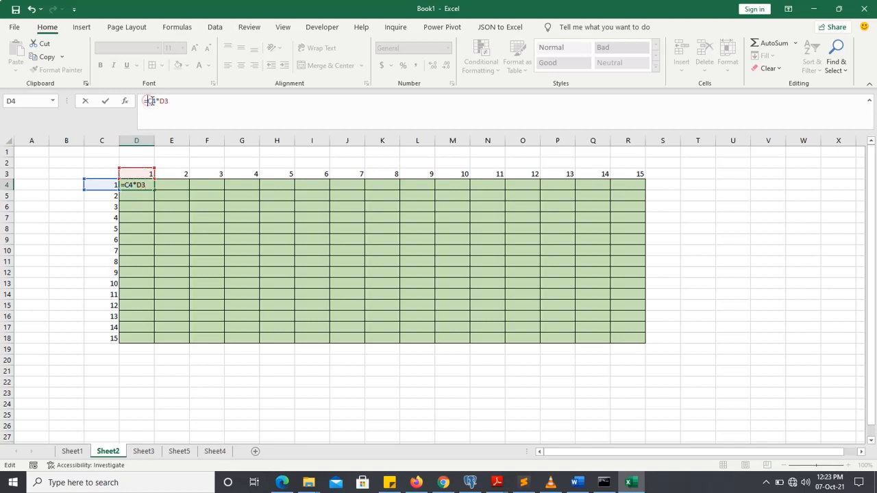
{"action": "type", "text": "$"}
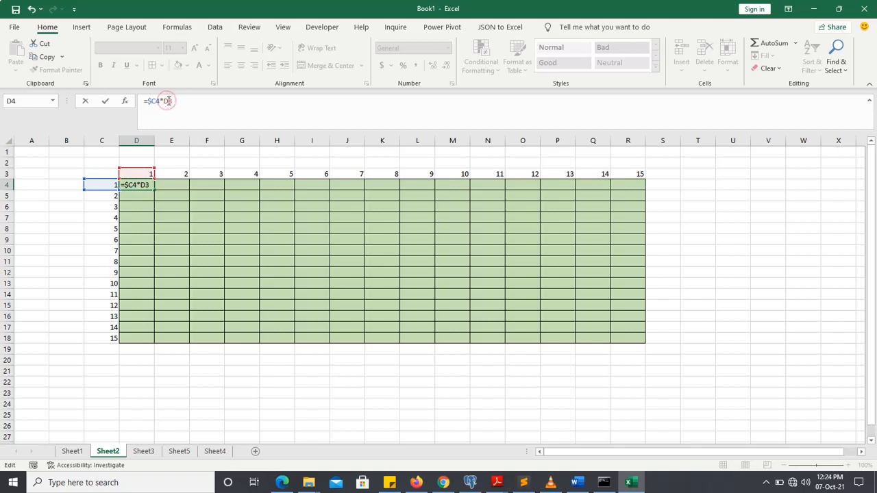
{"action": "left_click", "coordinate": [168, 101]}
{"action": "type", "text": "$"}
{"action": "key", "text": "ctrl+Return"}
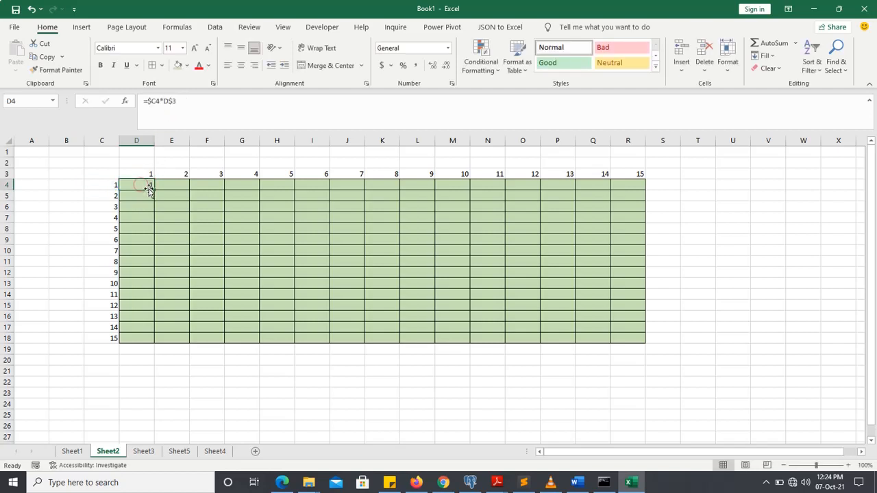
Fill the formula from D4 through R18, and check the formulas in cells R18 and O18.
{"action": "left_click_drag", "start_coordinate": [153, 188], "coordinate": [650, 338]}
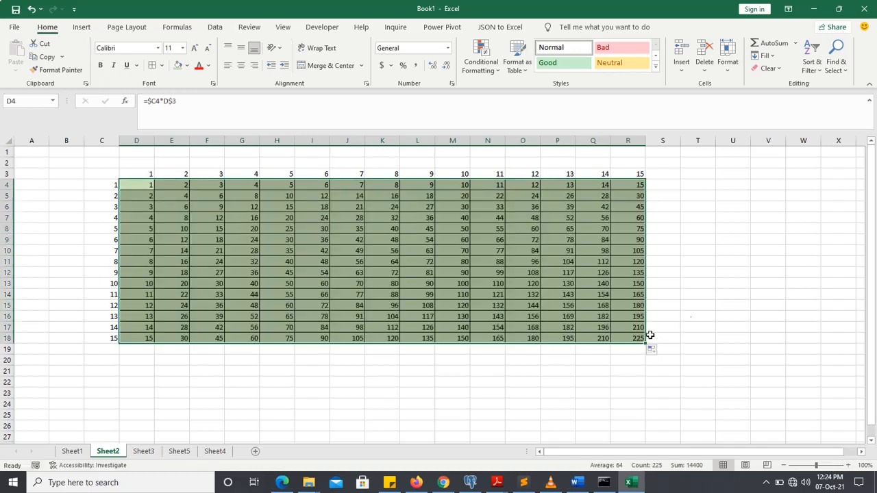
{"action": "left_click", "coordinate": [625, 338]}
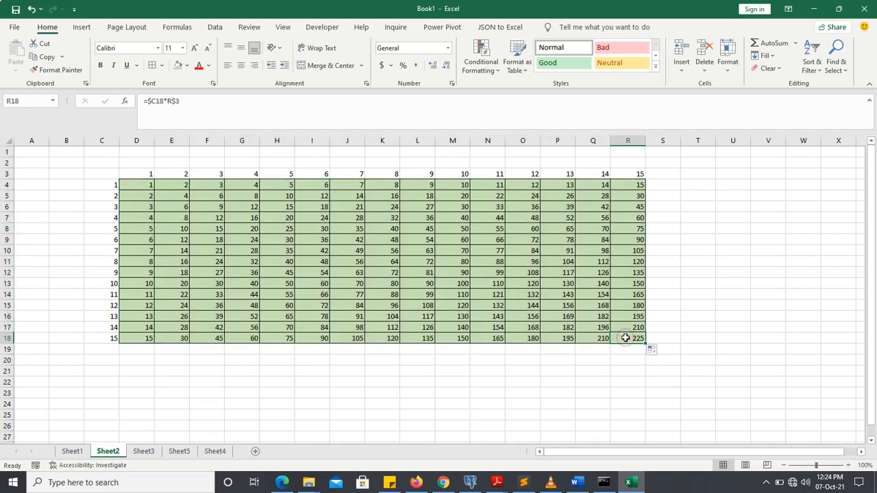
{"action": "left_click", "coordinate": [522, 337]}
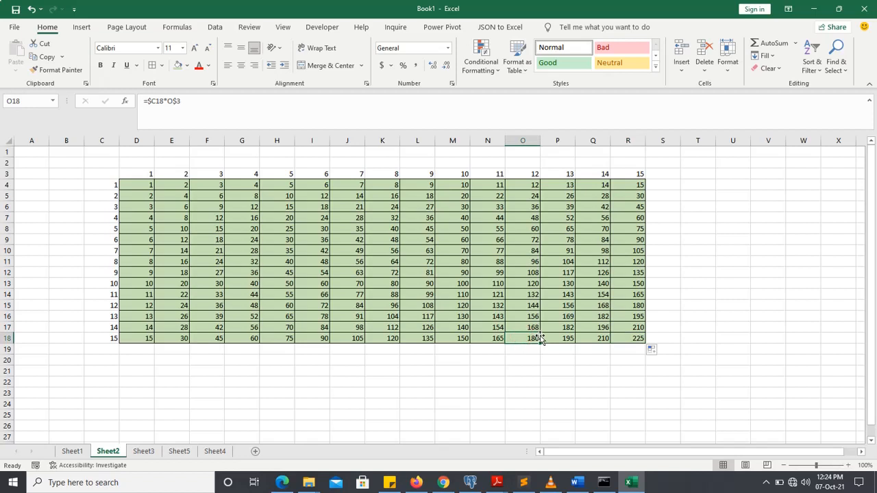